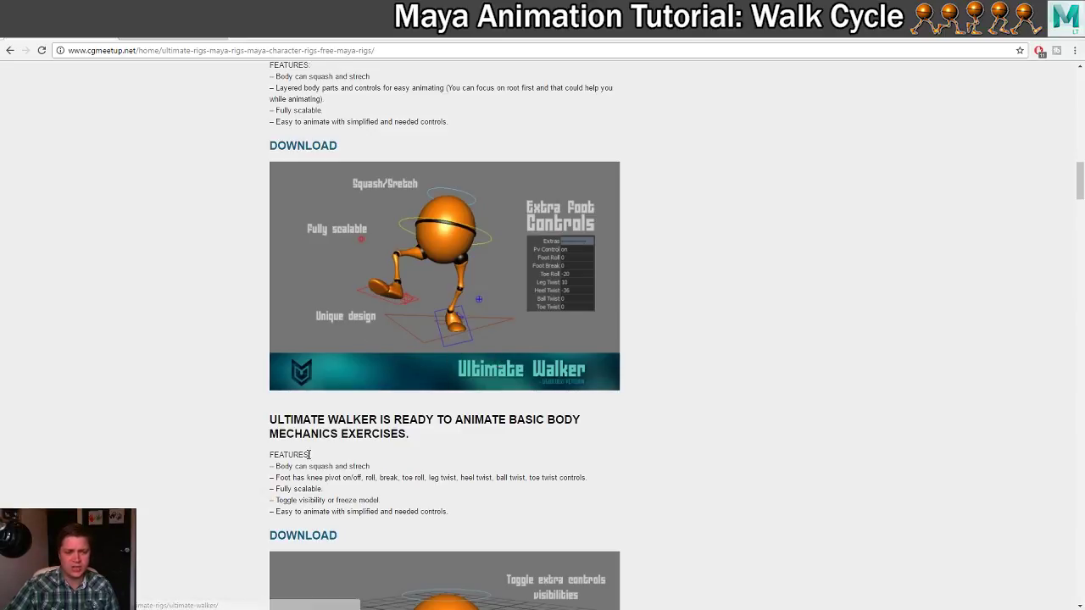
{"action": "scroll", "coordinate": [387, 527], "scroll_direction": "down", "scroll_amount": 1}
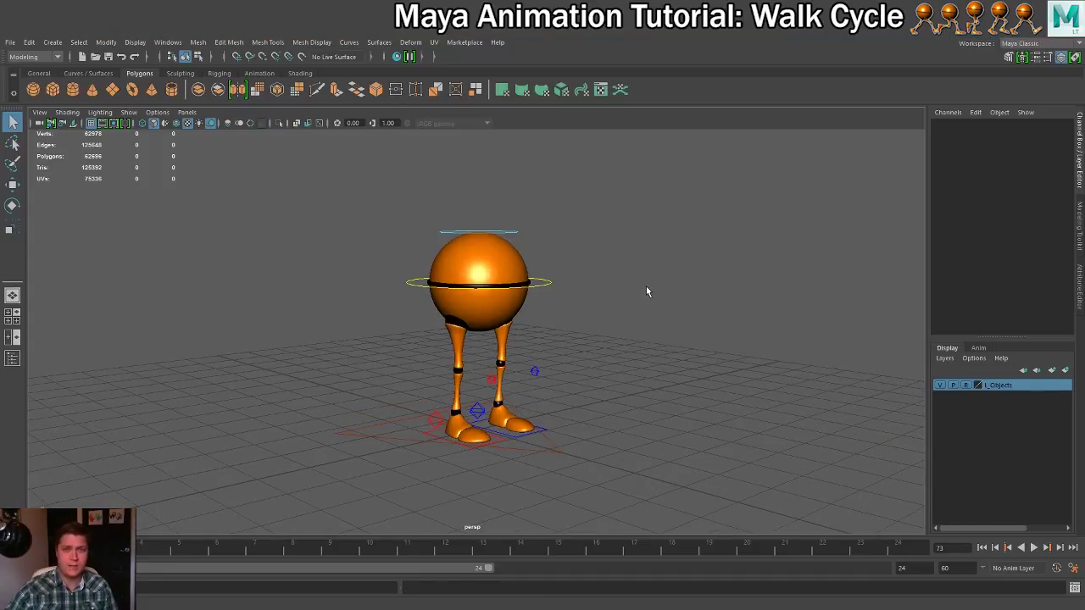
{"action": "scroll", "coordinate": [575, 268], "scroll_direction": "down", "scroll_amount": 3}
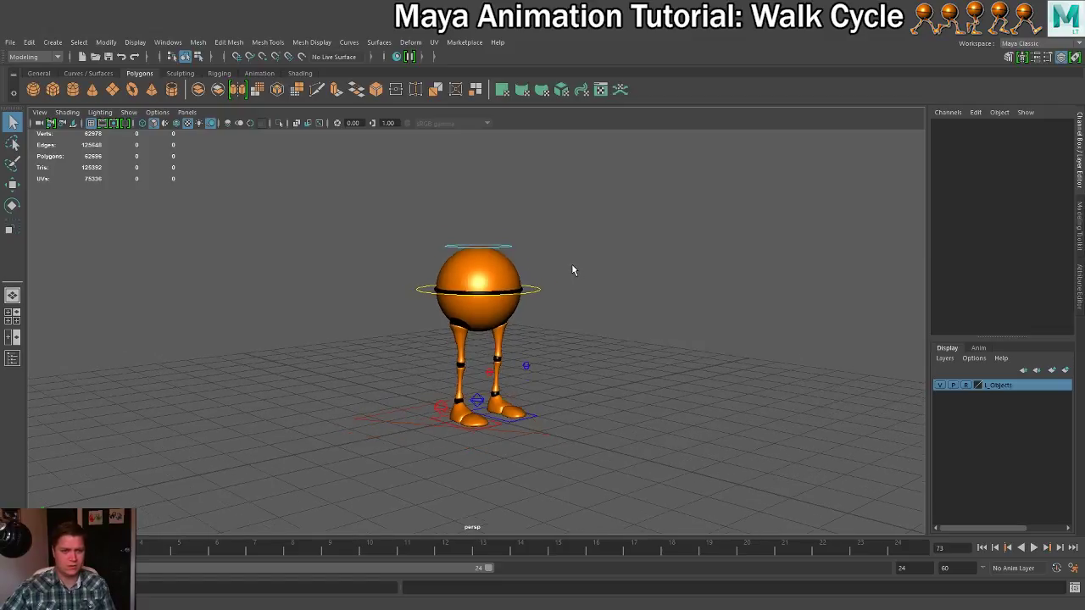
{"action": "scroll", "coordinate": [572, 271], "scroll_direction": "up", "scroll_amount": 3}
{"action": "mouse_move", "coordinate": [572, 274]}
{"action": "left_mouse_down", "text": "alt"}
{"action": "mouse_move", "coordinate": [695, 280]}
{"action": "mouse_move", "coordinate": [572, 277]}
{"action": "left_mouse_up", "text": "alt"}
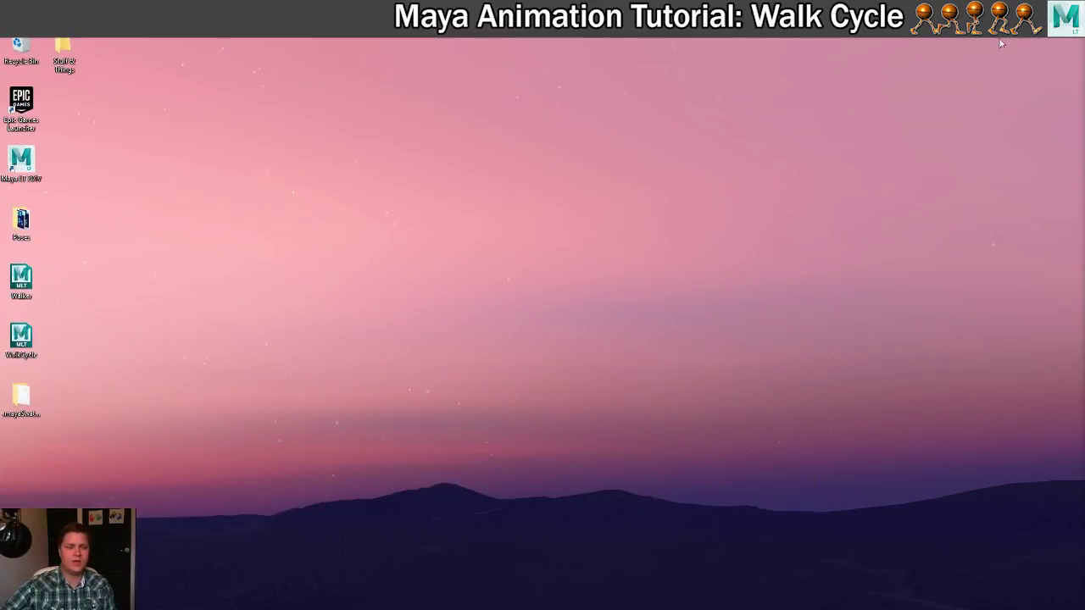
Switch to the 3D.sk website in the browser and set the clothes type filter to Casual
{"action": "left_click", "coordinate": [155, 561]}
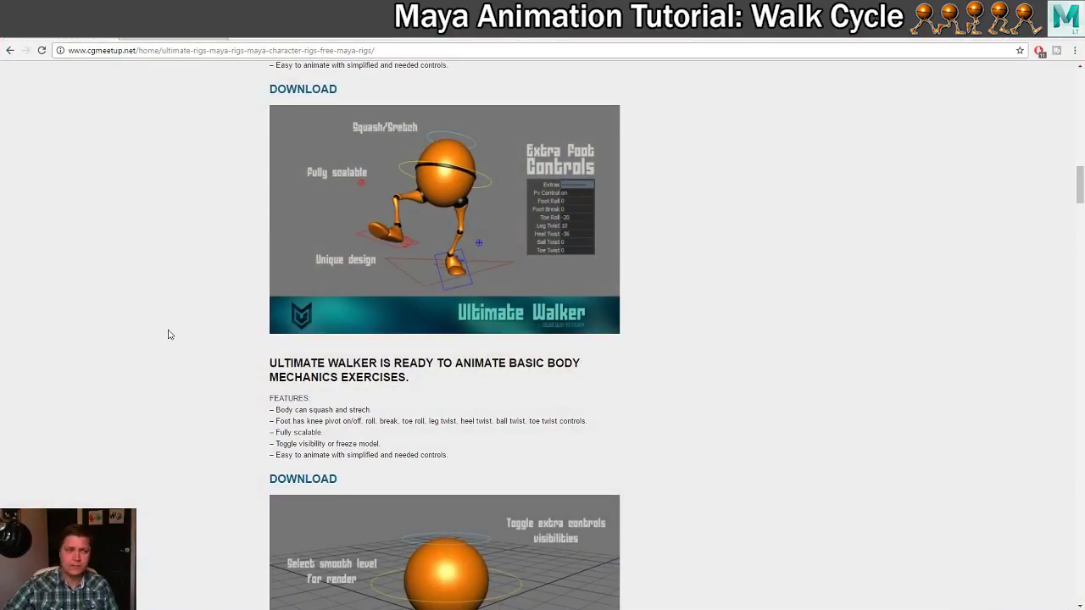
{"action": "left_click", "coordinate": [179, 41]}
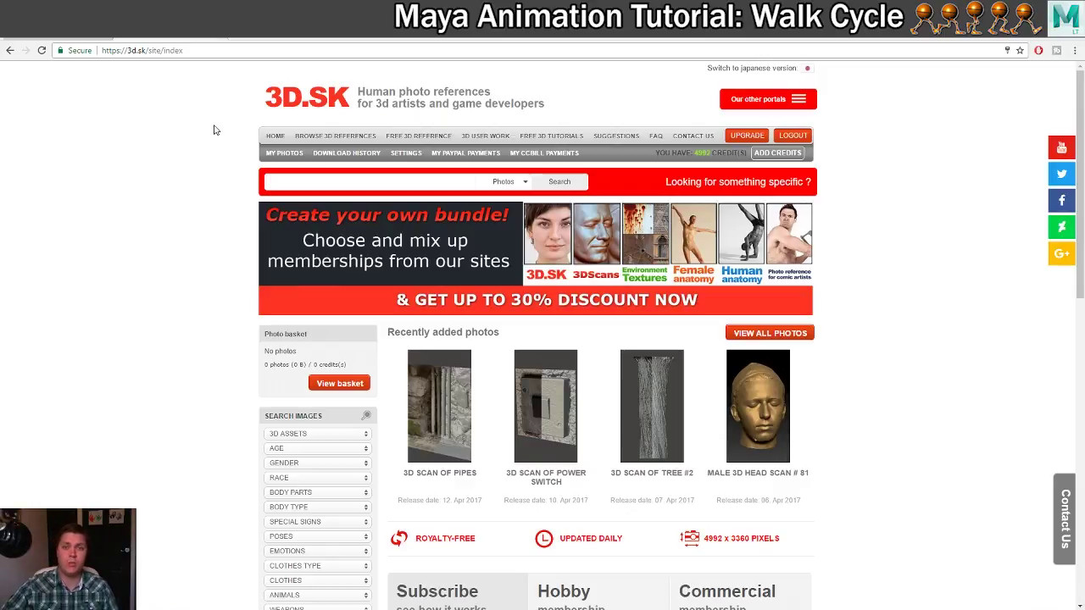
{"action": "scroll", "coordinate": [213, 127], "scroll_direction": "down", "scroll_amount": 3}
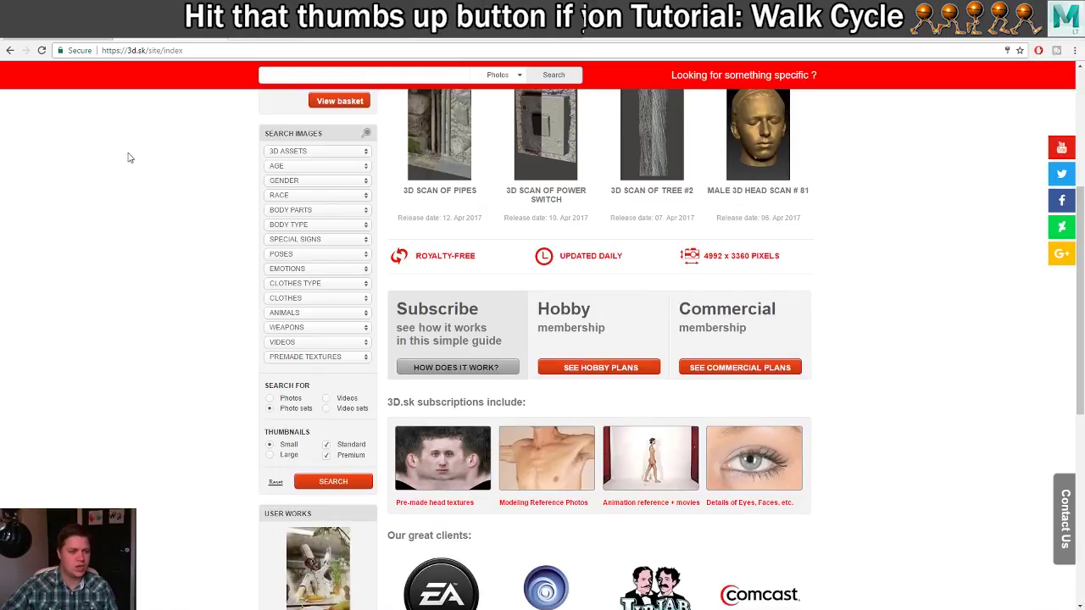
{"action": "left_click", "coordinate": [319, 301]}
{"action": "left_click", "coordinate": [319, 300]}
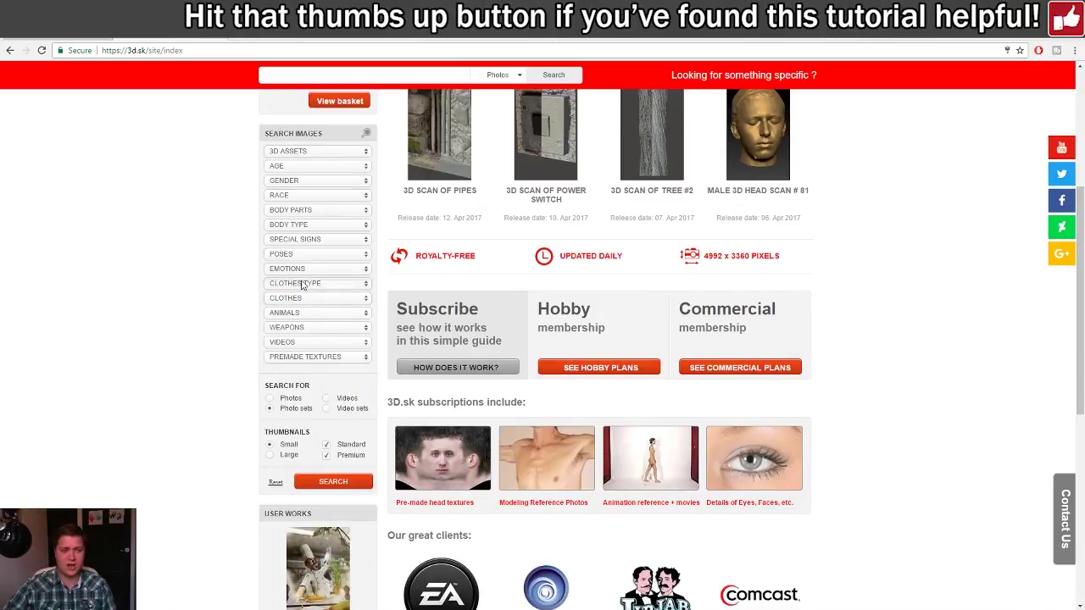
{"action": "left_click", "coordinate": [302, 284]}
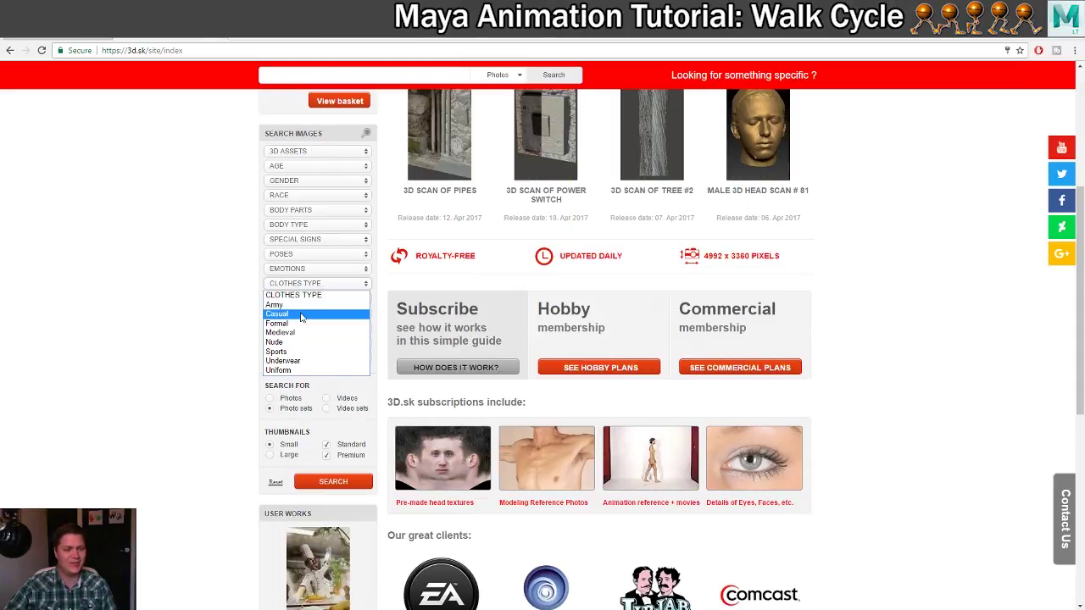
{"action": "left_click", "coordinate": [300, 315]}
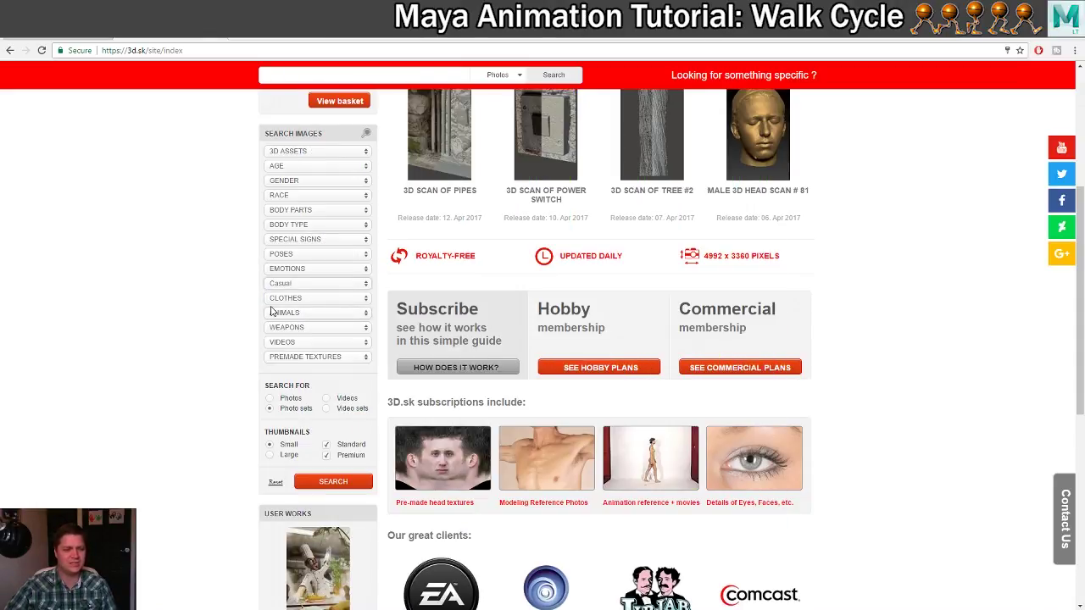
Set the videos category to Walking and run the image search for Videos
{"action": "left_click", "coordinate": [297, 343]}
{"action": "scroll", "coordinate": [310, 385], "scroll_direction": "down", "scroll_amount": 5}
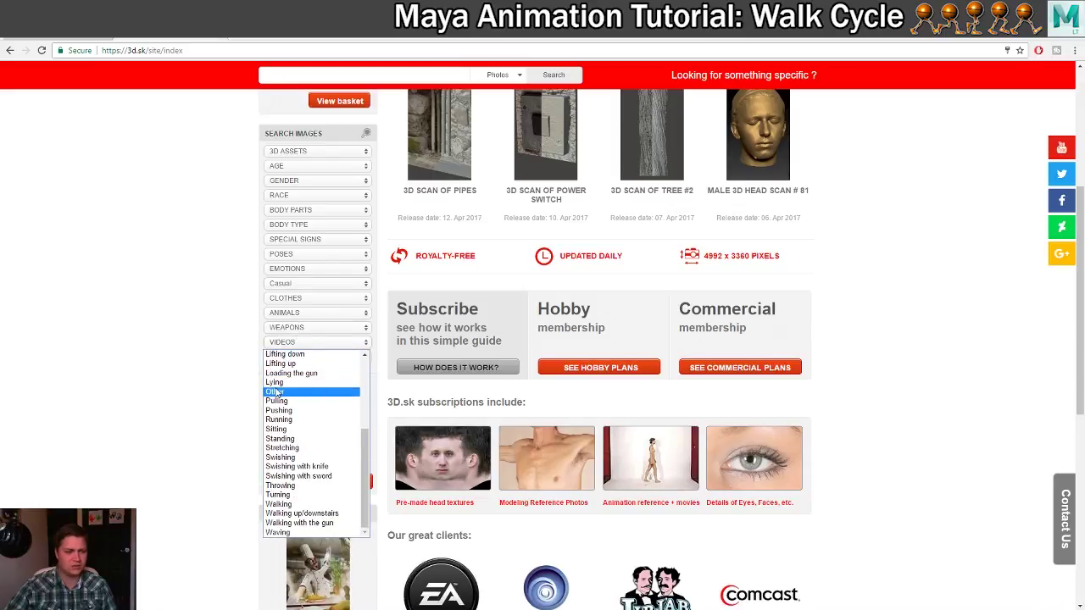
{"action": "left_click", "coordinate": [302, 505]}
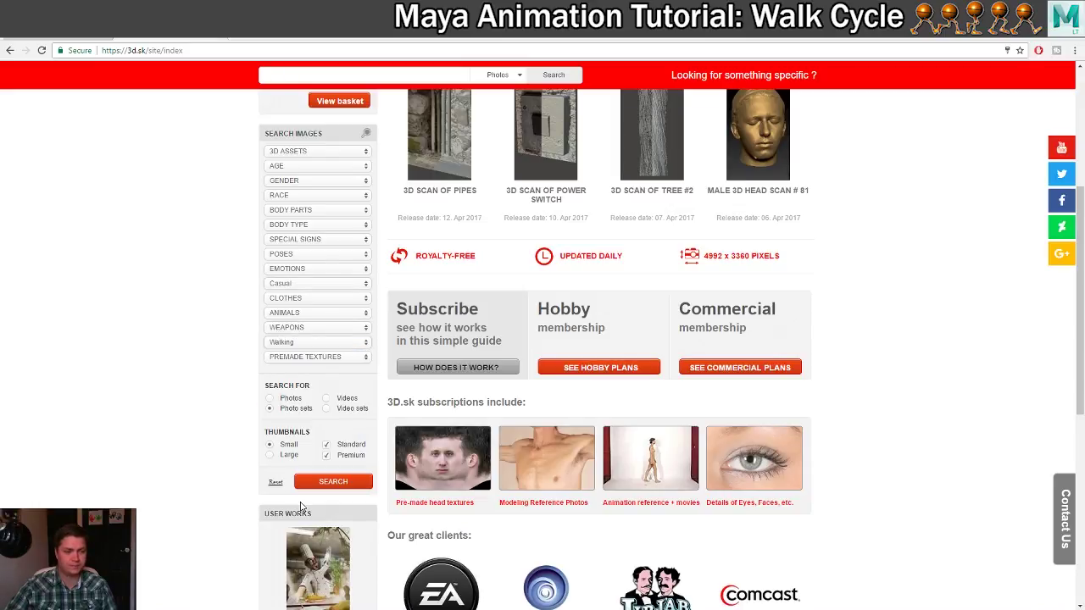
{"action": "left_click", "coordinate": [327, 398]}
{"action": "scroll", "coordinate": [314, 393], "scroll_direction": "down", "scroll_amount": 2}
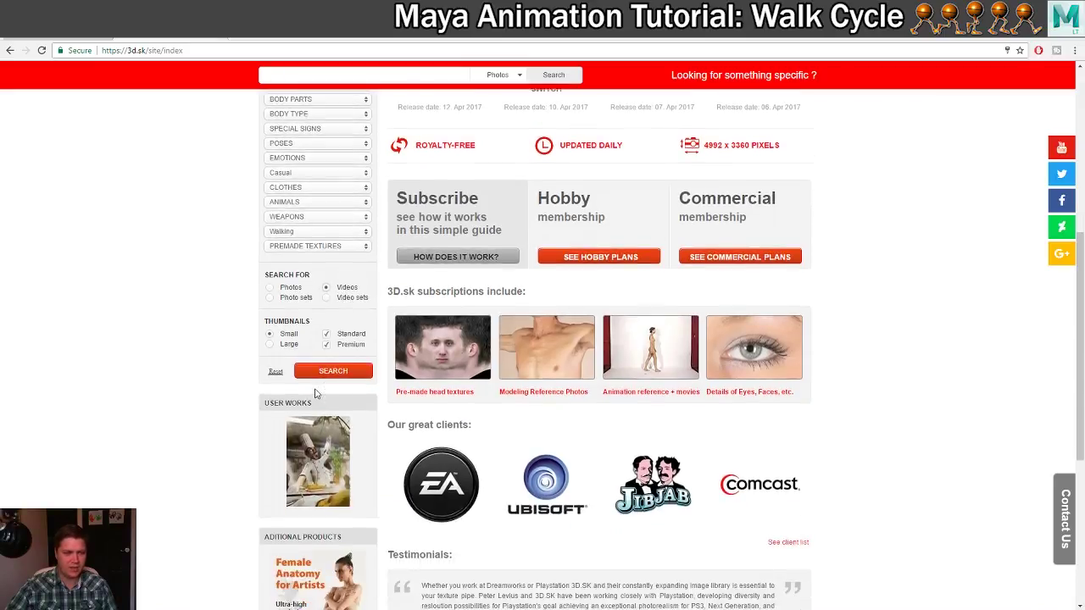
{"action": "left_click", "coordinate": [333, 370]}
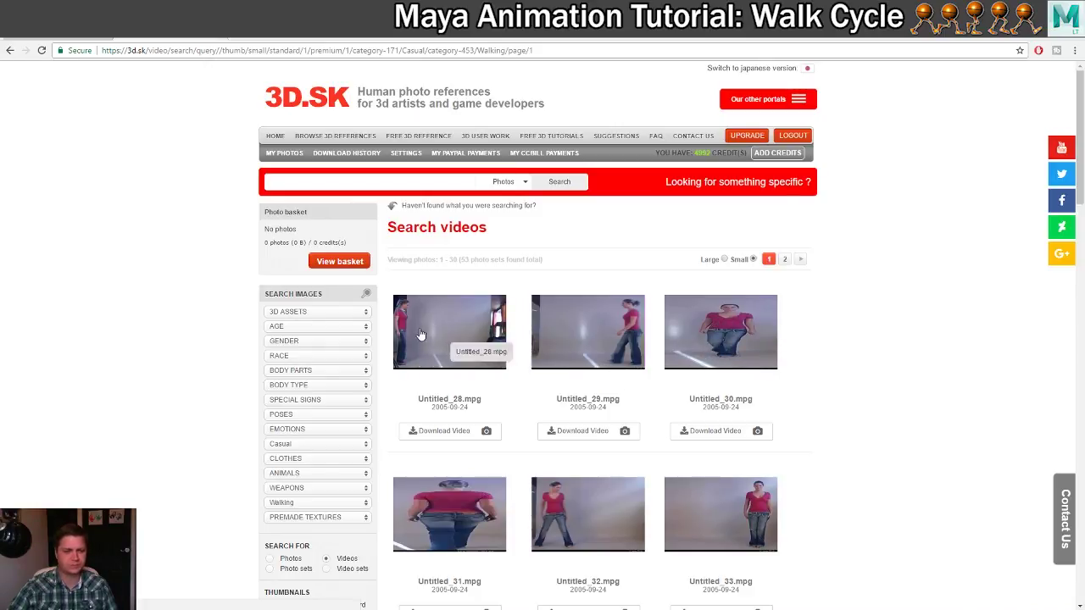
Download the Untitled_28.mpg walking video, close its player, and switch to the Cropped.psd side-view pose sheet in Photoshop
{"action": "left_click", "coordinate": [422, 433]}
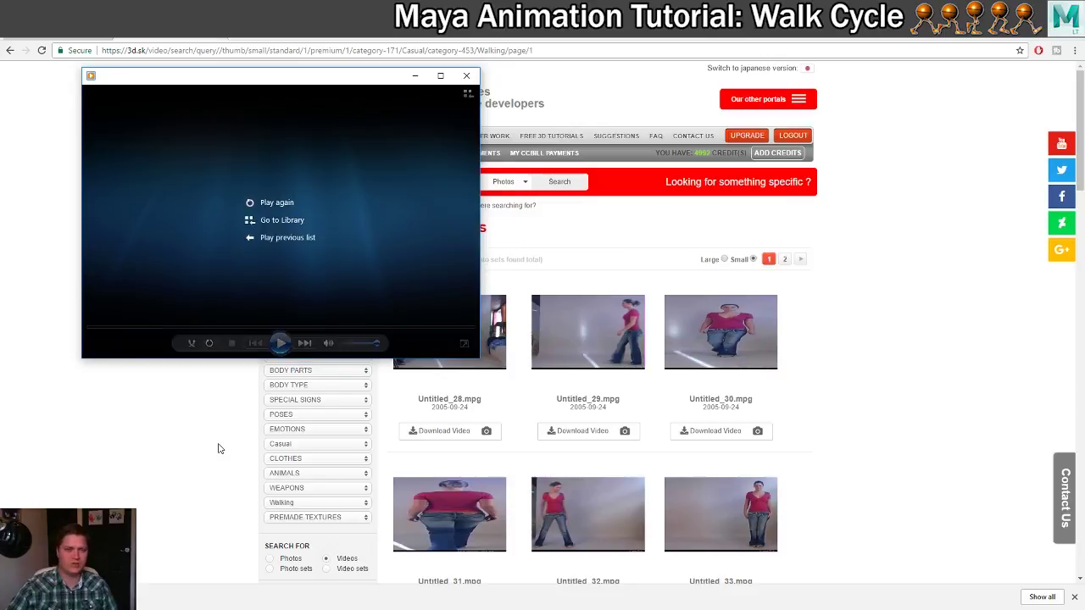
{"action": "left_click", "coordinate": [466, 76]}
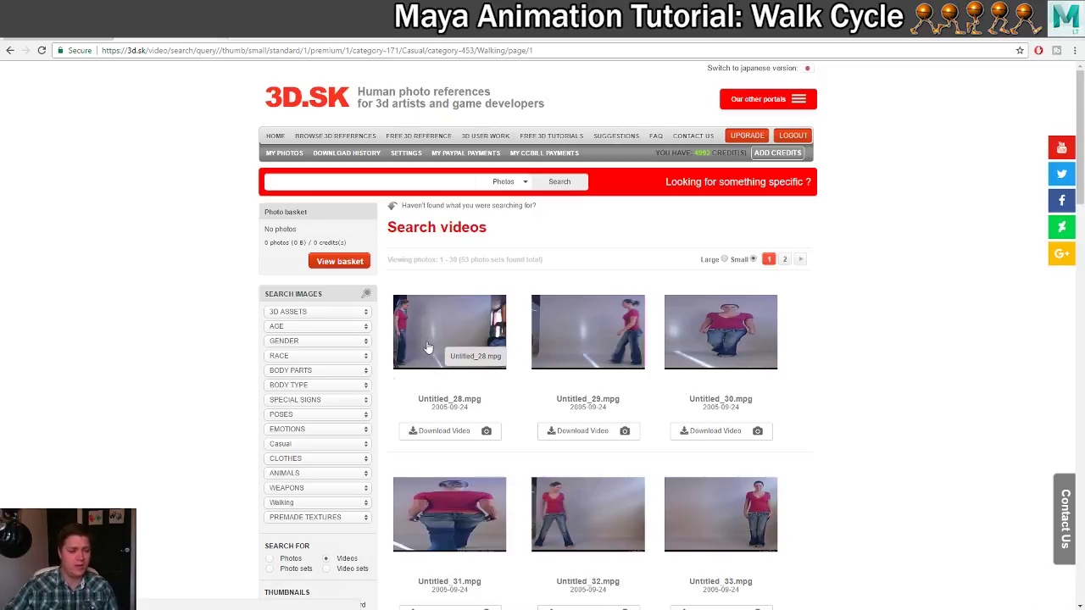
{"action": "left_click", "coordinate": [149, 606]}
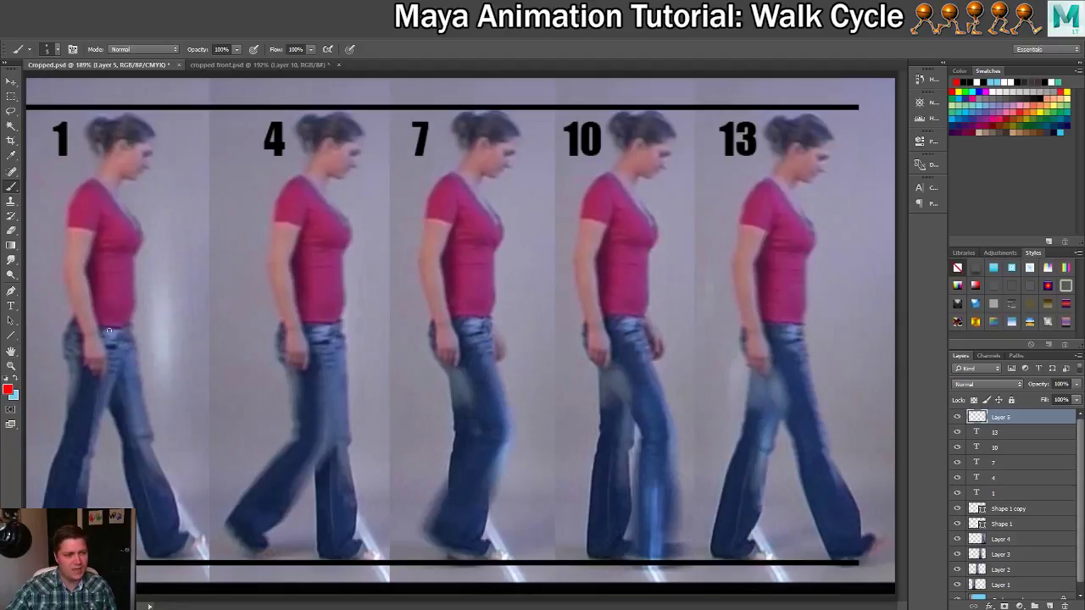
Mark the hips of side-view poses 1 and 13 with red brush strokes and undo all the marks
{"action": "mouse_move", "coordinate": [109, 331]}
{"action": "left_mouse_down"}
{"action": "mouse_move", "coordinate": [100, 319]}
{"action": "mouse_move", "coordinate": [64, 322]}
{"action": "mouse_move", "coordinate": [73, 372]}
{"action": "mouse_move", "coordinate": [113, 375]}
{"action": "mouse_move", "coordinate": [127, 354]}
{"action": "mouse_move", "coordinate": [116, 328]}
{"action": "left_mouse_up"}
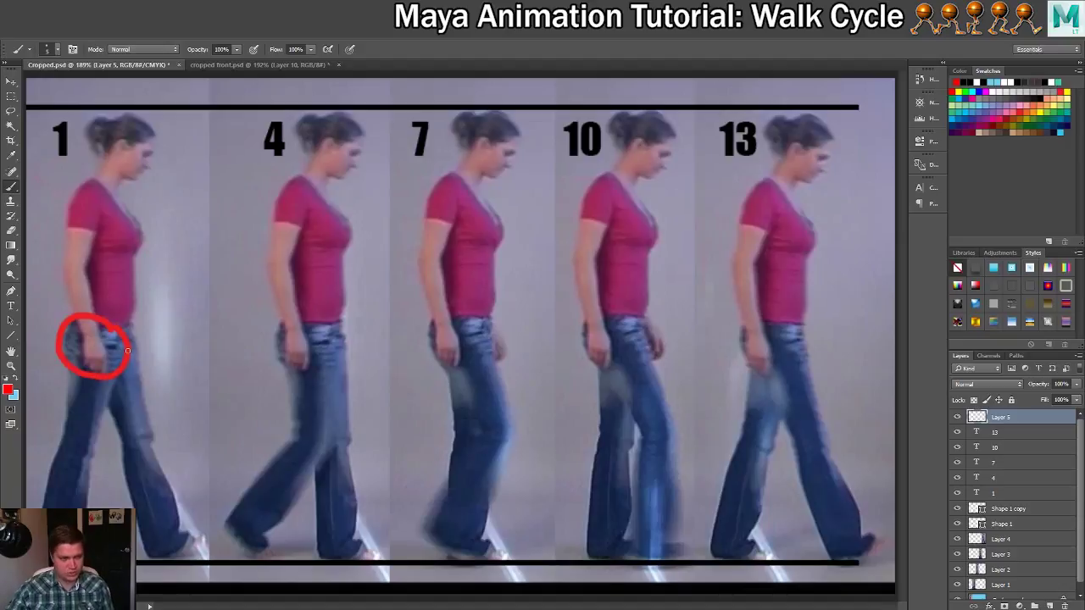
{"action": "key", "text": "ctrl+z"}
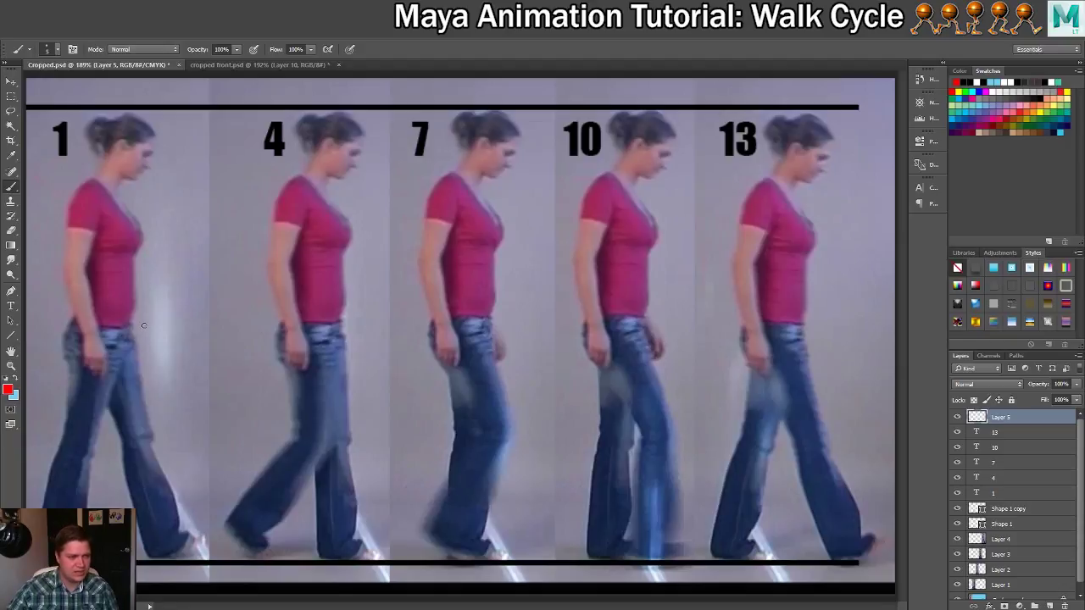
{"action": "mouse_move", "coordinate": [143, 324]}
{"action": "left_mouse_down"}
{"action": "mouse_move", "coordinate": [68, 315]}
{"action": "mouse_move", "coordinate": [50, 336]}
{"action": "mouse_move", "coordinate": [51, 366]}
{"action": "mouse_move", "coordinate": [154, 391]}
{"action": "mouse_move", "coordinate": [142, 320]}
{"action": "left_mouse_up"}
{"action": "left_click_drag", "start_coordinate": [146, 382], "coordinate": [123, 371]}
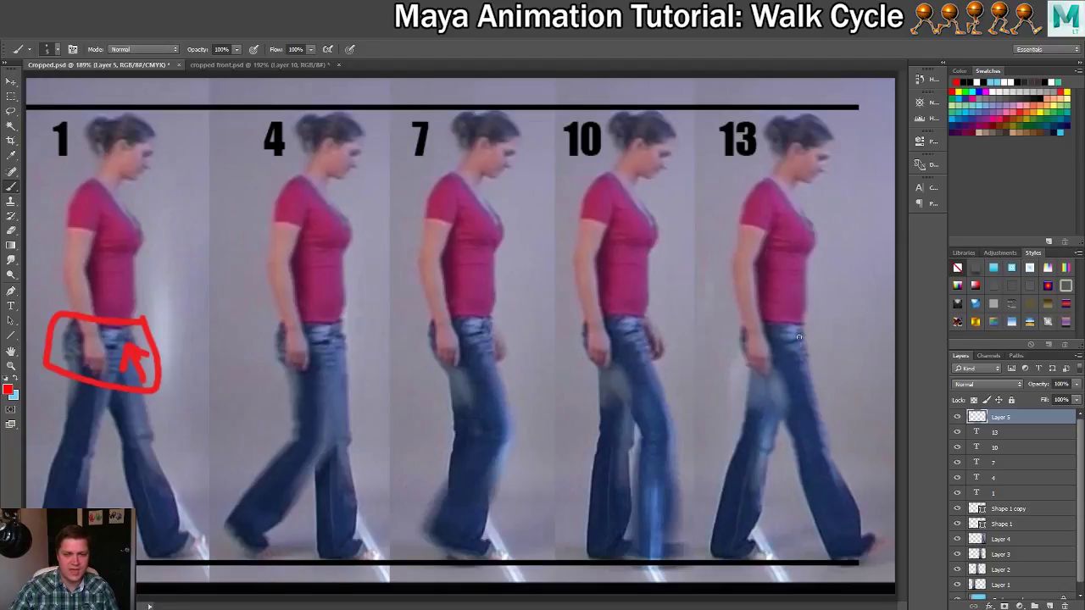
{"action": "mouse_move", "coordinate": [829, 323]}
{"action": "left_mouse_down"}
{"action": "mouse_move", "coordinate": [698, 335]}
{"action": "mouse_move", "coordinate": [857, 356]}
{"action": "mouse_move", "coordinate": [850, 337]}
{"action": "left_mouse_up"}
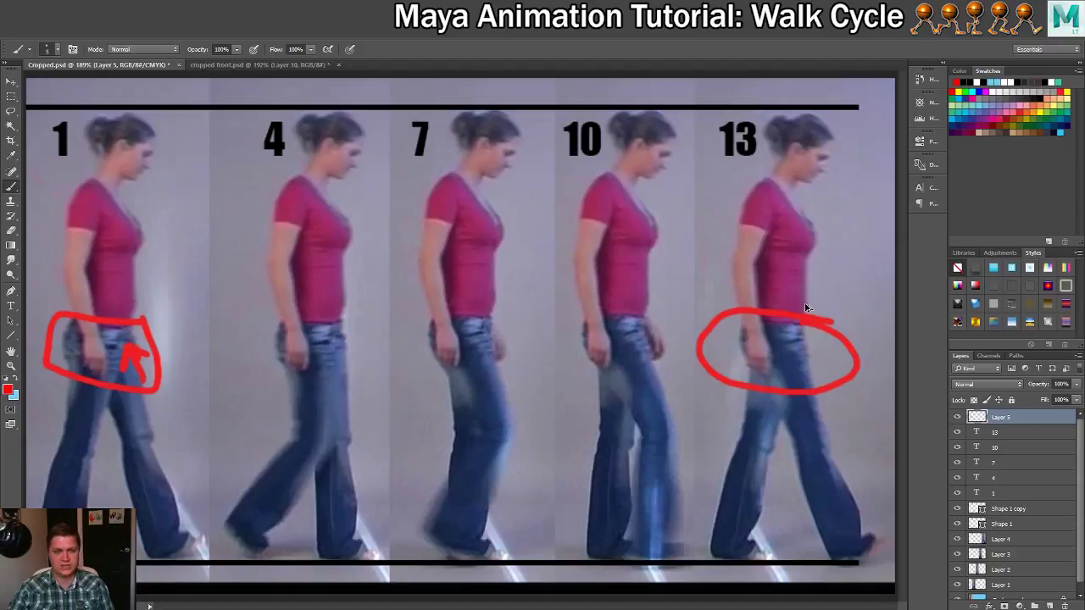
{"action": "key", "text": "ctrl+z"}
{"action": "key", "text": "ctrl+alt+z"}
{"action": "key", "text": "ctrl+alt+z"}
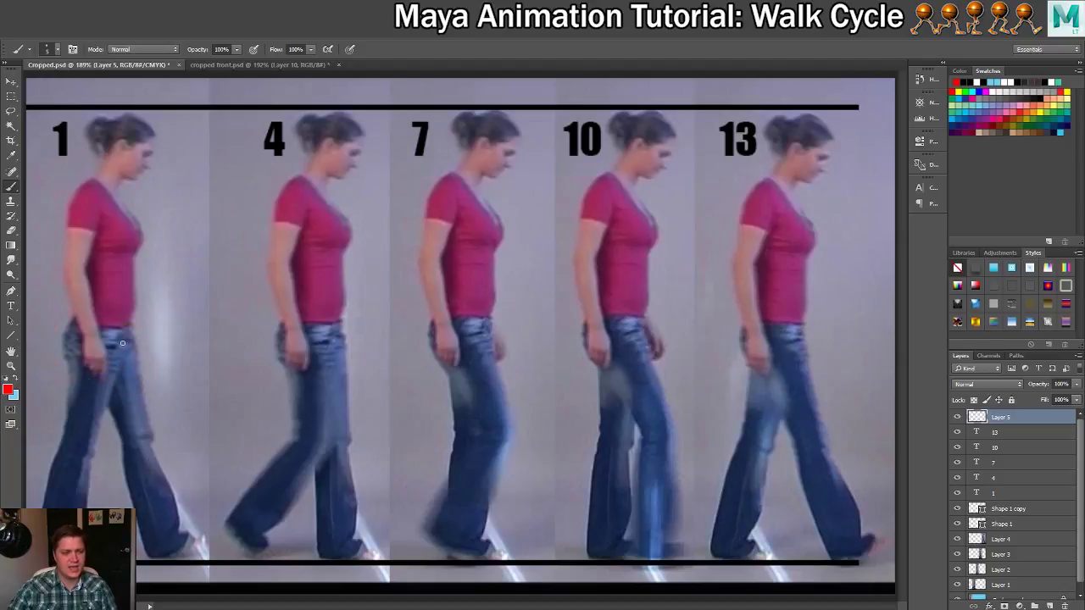
Trace red brush lines along both legs of pose 1, the bent rear leg of pose 4 and the front leg of pose 13
{"action": "left_click_drag", "start_coordinate": [102, 335], "coordinate": [69, 507]}
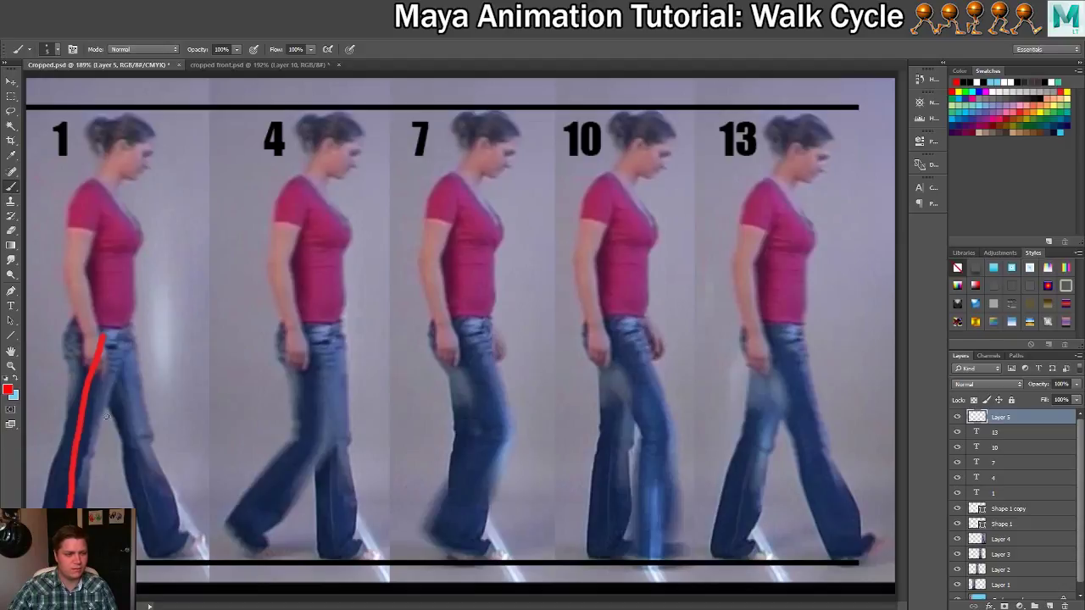
{"action": "mouse_move", "coordinate": [109, 336]}
{"action": "left_mouse_down"}
{"action": "mouse_move", "coordinate": [144, 428]}
{"action": "mouse_move", "coordinate": [159, 558]}
{"action": "mouse_move", "coordinate": [201, 544]}
{"action": "left_mouse_up"}
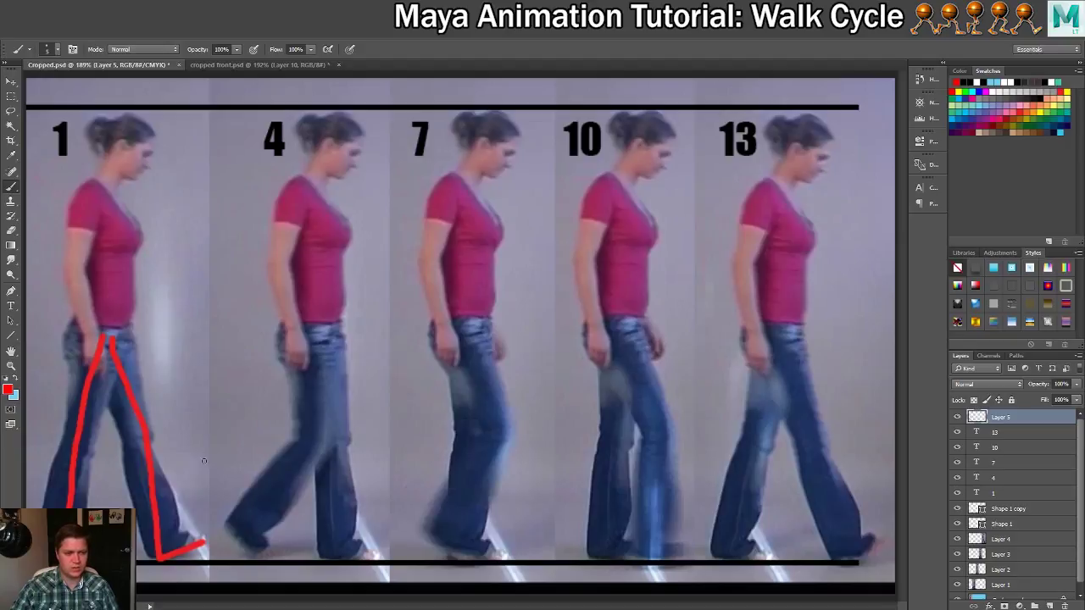
{"action": "mouse_move", "coordinate": [310, 332]}
{"action": "left_mouse_down"}
{"action": "mouse_move", "coordinate": [320, 439]}
{"action": "mouse_move", "coordinate": [242, 524]}
{"action": "mouse_move", "coordinate": [267, 555]}
{"action": "mouse_move", "coordinate": [282, 556]}
{"action": "left_mouse_up"}
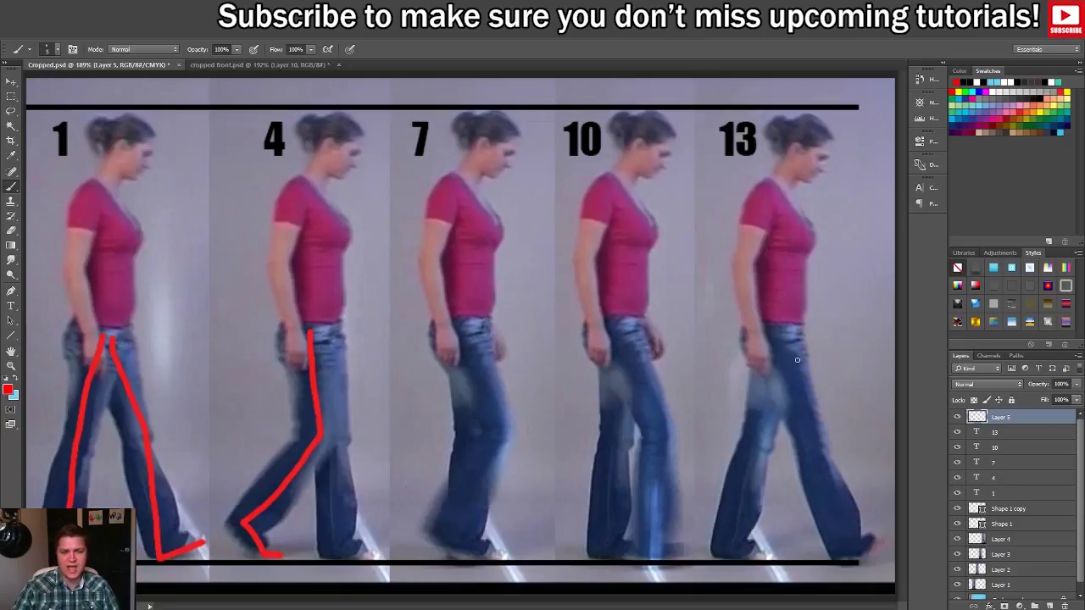
{"action": "mouse_move", "coordinate": [775, 332]}
{"action": "left_mouse_down"}
{"action": "mouse_move", "coordinate": [851, 549]}
{"action": "mouse_move", "coordinate": [858, 560]}
{"action": "mouse_move", "coordinate": [890, 532]}
{"action": "left_mouse_up"}
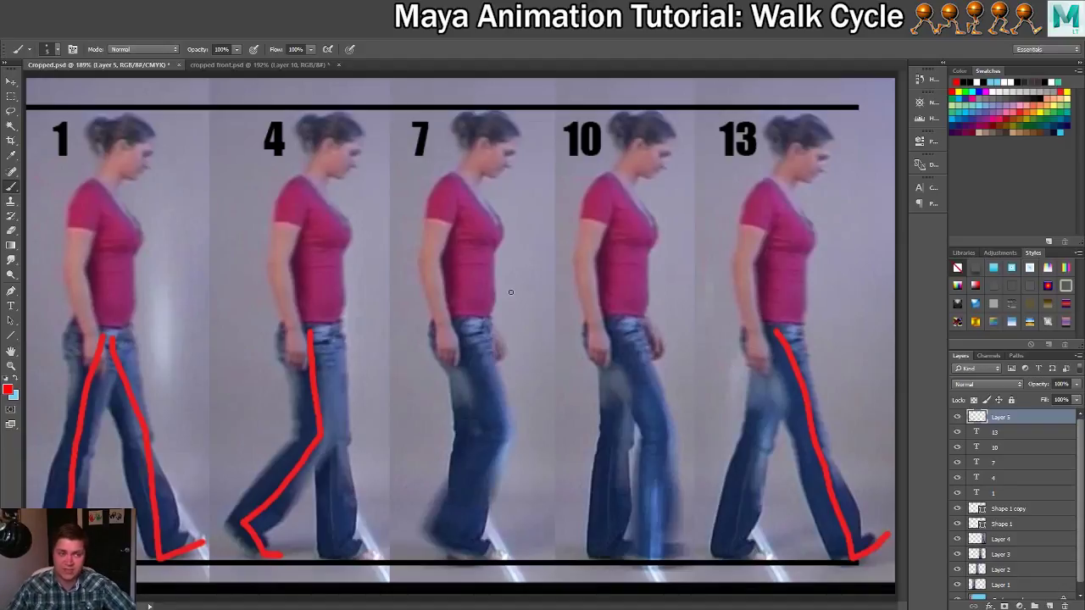
In cropped front.psd, mark the raised rear foot of pose 1, the planted foot of pose 13, and both poses' hip tilt in red
{"action": "left_click", "coordinate": [258, 64]}
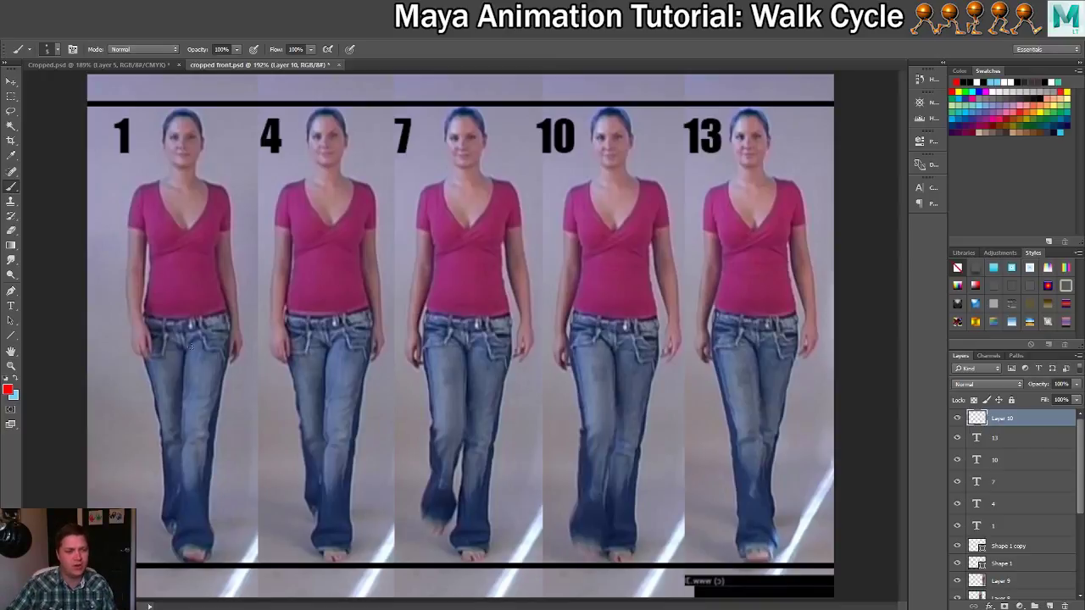
{"action": "mouse_move", "coordinate": [174, 514]}
{"action": "left_mouse_down"}
{"action": "mouse_move", "coordinate": [152, 512]}
{"action": "mouse_move", "coordinate": [179, 526]}
{"action": "left_mouse_up"}
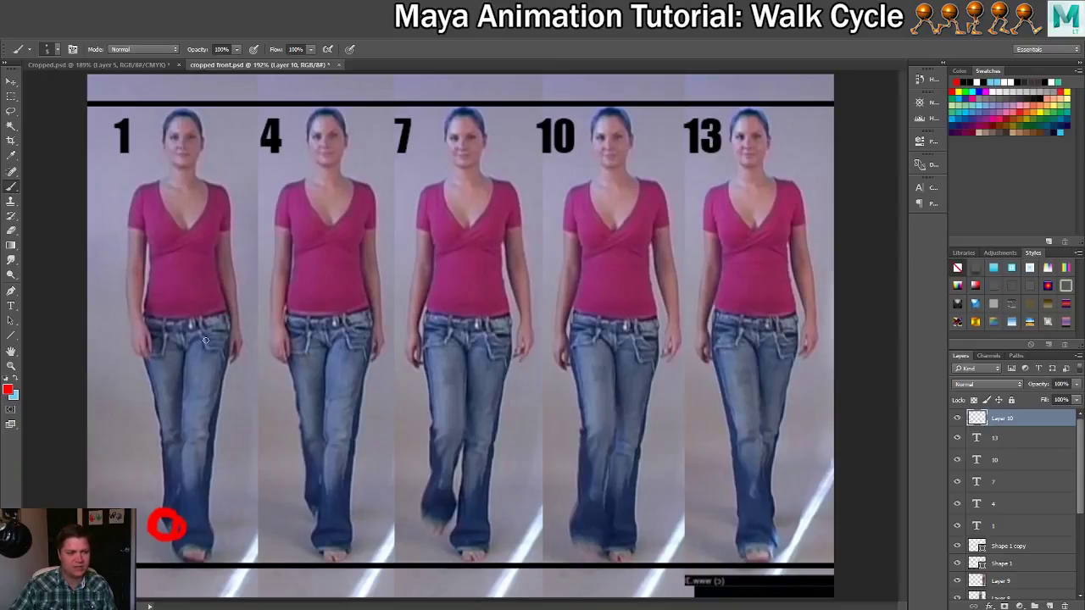
{"action": "left_click_drag", "start_coordinate": [222, 322], "coordinate": [149, 334]}
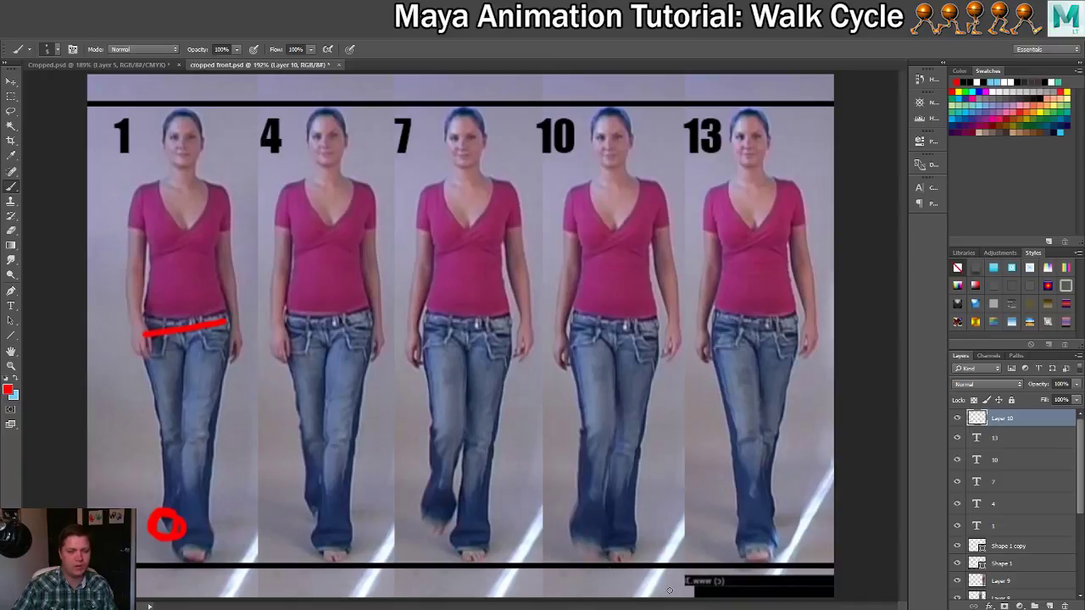
{"action": "left_click_drag", "start_coordinate": [746, 556], "coordinate": [765, 558]}
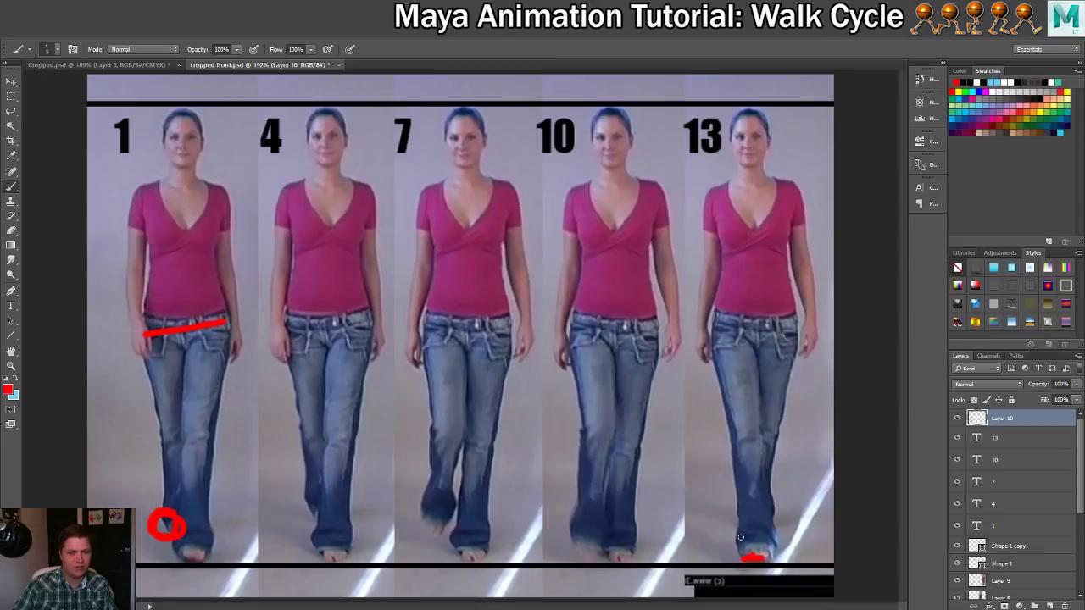
{"action": "left_click_drag", "start_coordinate": [714, 319], "coordinate": [795, 336]}
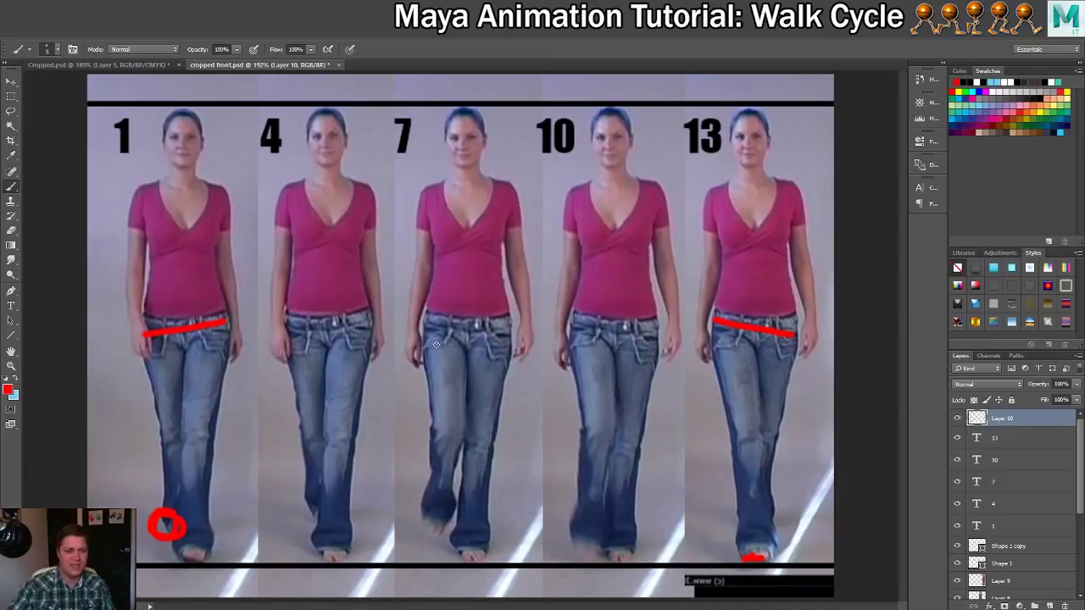
Draw red hip lines on the front-view poses: level on 7, and tilted in opposite directions on 4 and 10
{"action": "left_click_drag", "start_coordinate": [429, 329], "coordinate": [507, 327]}
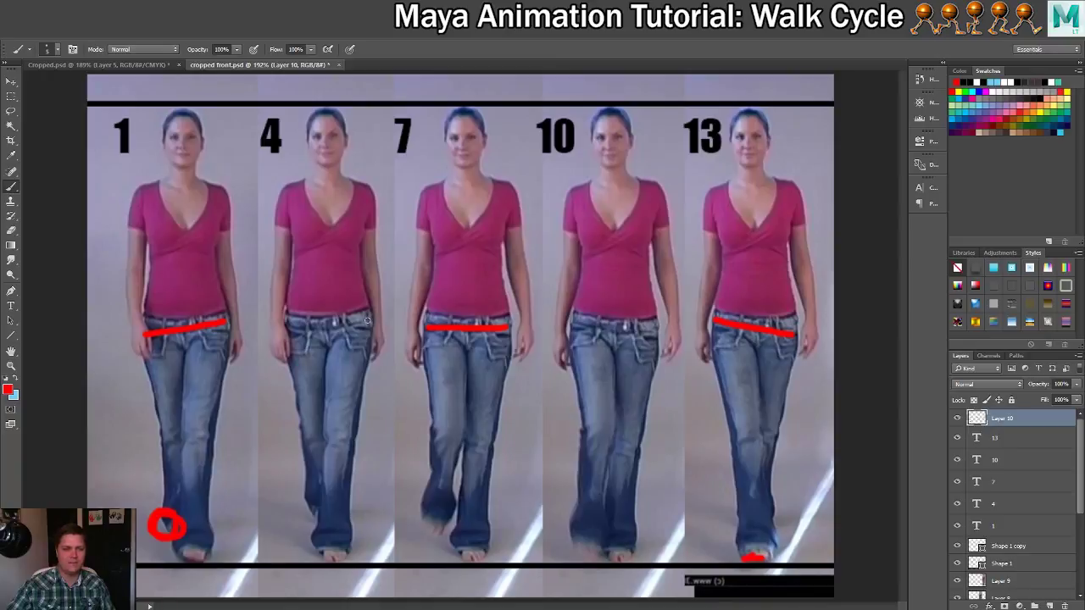
{"action": "left_click_drag", "start_coordinate": [366, 320], "coordinate": [299, 329]}
{"action": "left_click_drag", "start_coordinate": [575, 321], "coordinate": [651, 337]}
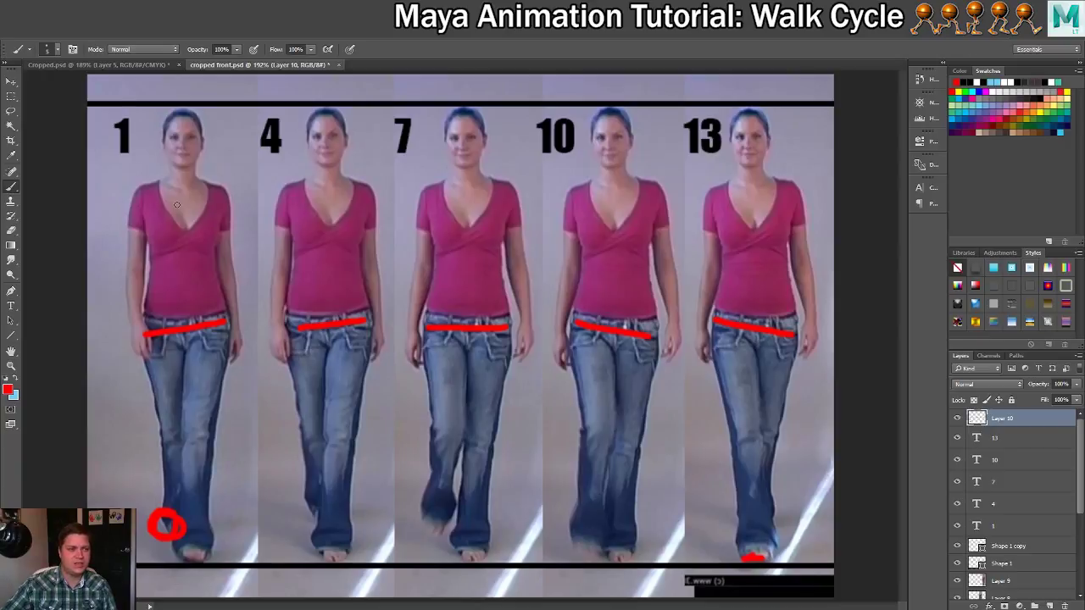
Circle the frame numbers 1, 4, 7, 10 and 13 in red above the front-view poses
{"action": "left_click_drag", "start_coordinate": [134, 110], "coordinate": [142, 150]}
{"action": "mouse_move", "coordinate": [310, 127]}
{"action": "left_mouse_down"}
{"action": "mouse_move", "coordinate": [269, 117]}
{"action": "mouse_move", "coordinate": [307, 144]}
{"action": "left_mouse_up"}
{"action": "mouse_move", "coordinate": [416, 112]}
{"action": "left_mouse_down"}
{"action": "mouse_move", "coordinate": [377, 116]}
{"action": "mouse_move", "coordinate": [415, 126]}
{"action": "left_mouse_up"}
{"action": "mouse_move", "coordinate": [569, 123]}
{"action": "left_mouse_down"}
{"action": "mouse_move", "coordinate": [575, 167]}
{"action": "mouse_move", "coordinate": [584, 127]}
{"action": "left_mouse_up"}
{"action": "left_click_drag", "start_coordinate": [716, 110], "coordinate": [734, 129]}
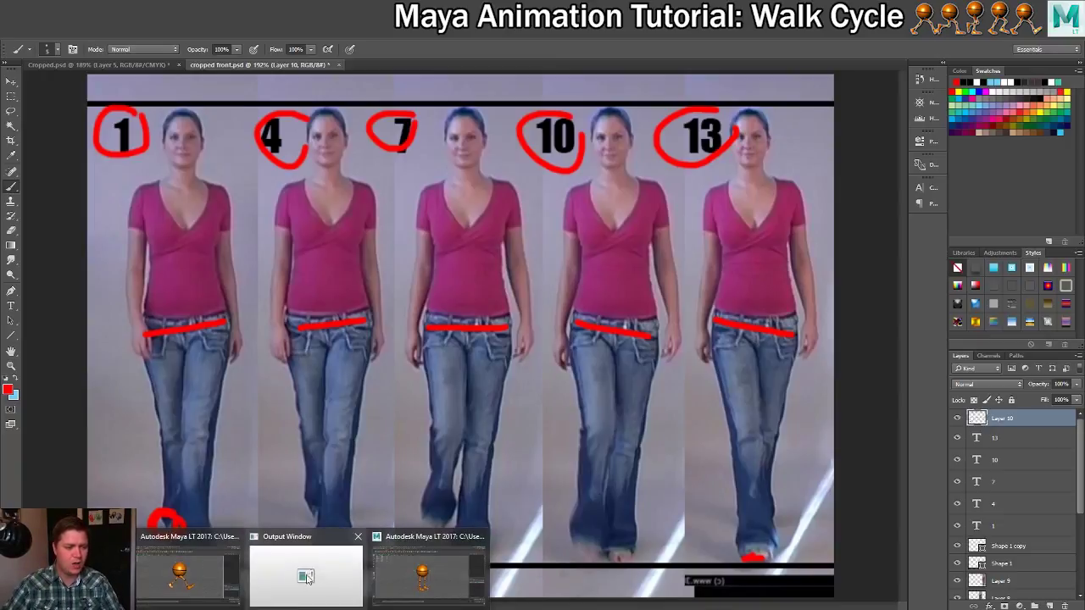
Switch to the Maya LT window showing the walker rig in its standing pose
{"action": "mouse_move", "coordinate": [312, 576]}
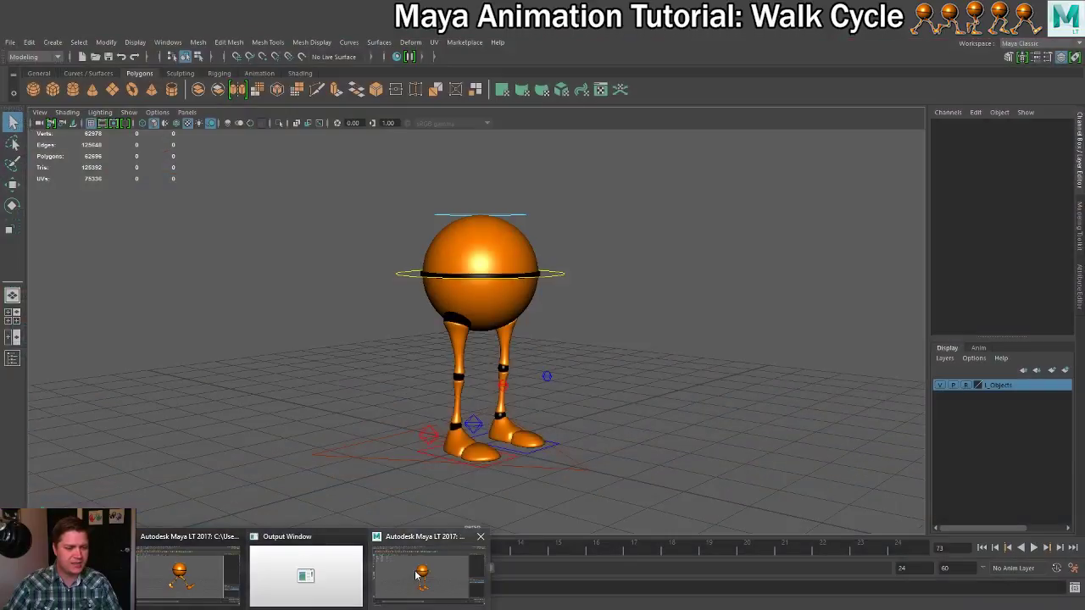
{"action": "left_click", "coordinate": [419, 574]}
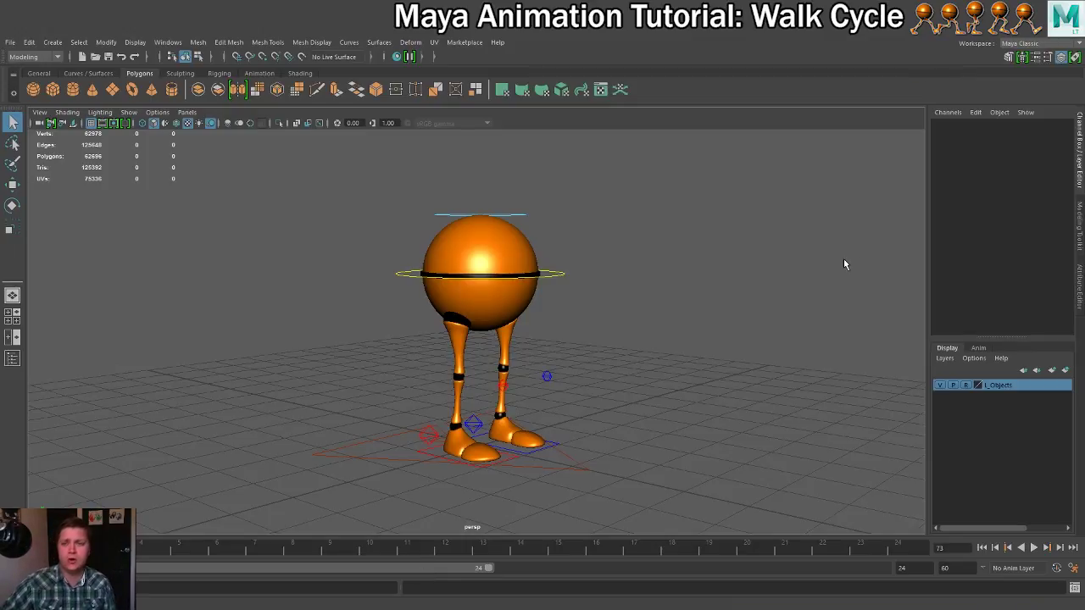
Switch to the Animation workspace and enlarge the upper two viewports of the four-view layout to fill the viewport area
{"action": "left_click", "coordinate": [1034, 44]}
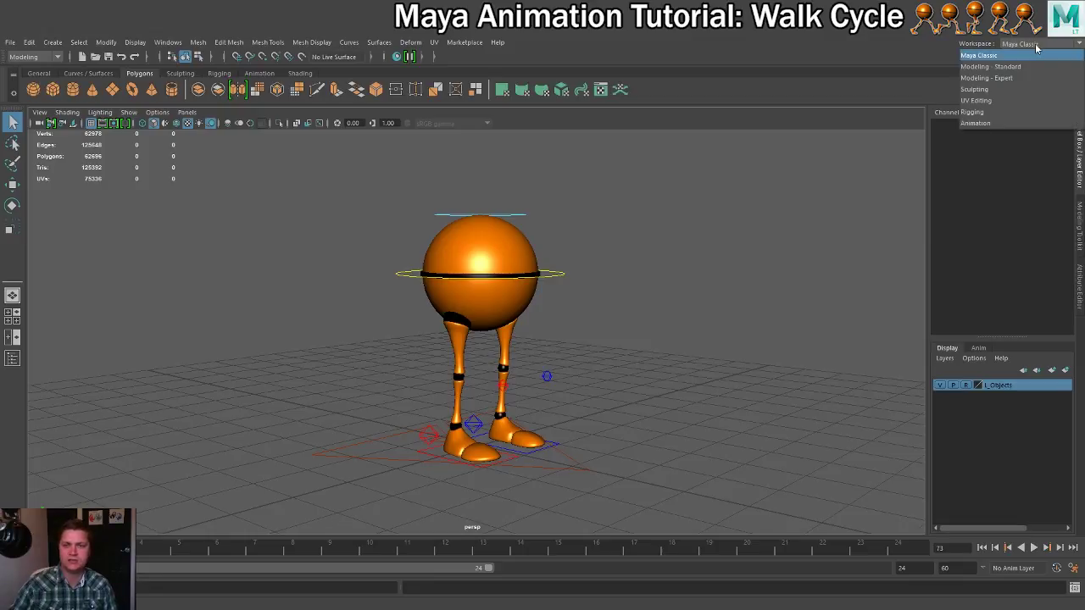
{"action": "left_click", "coordinate": [992, 121]}
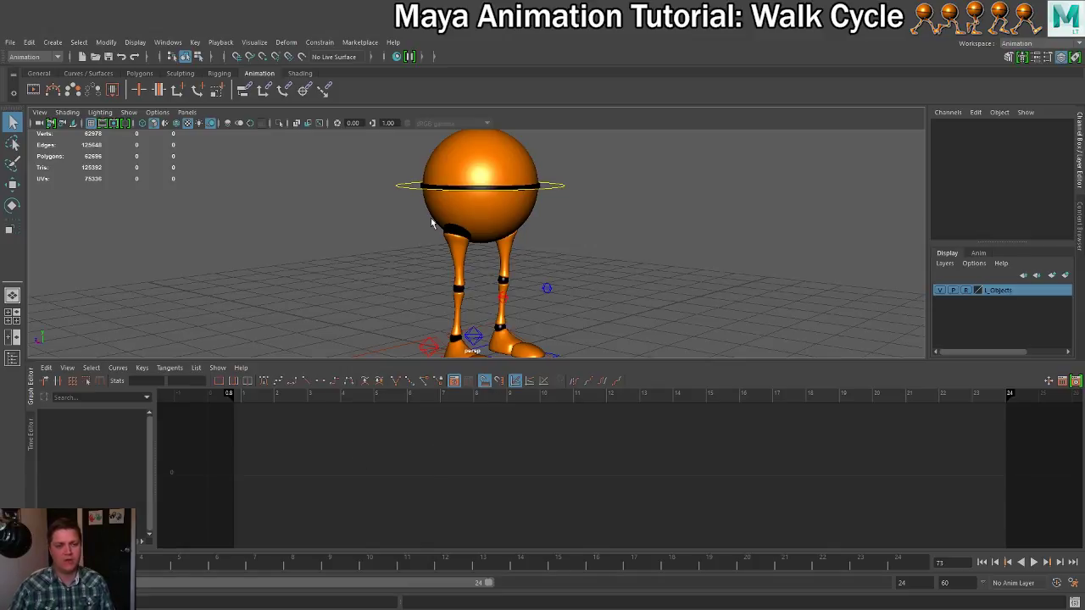
{"action": "key", "text": "space"}
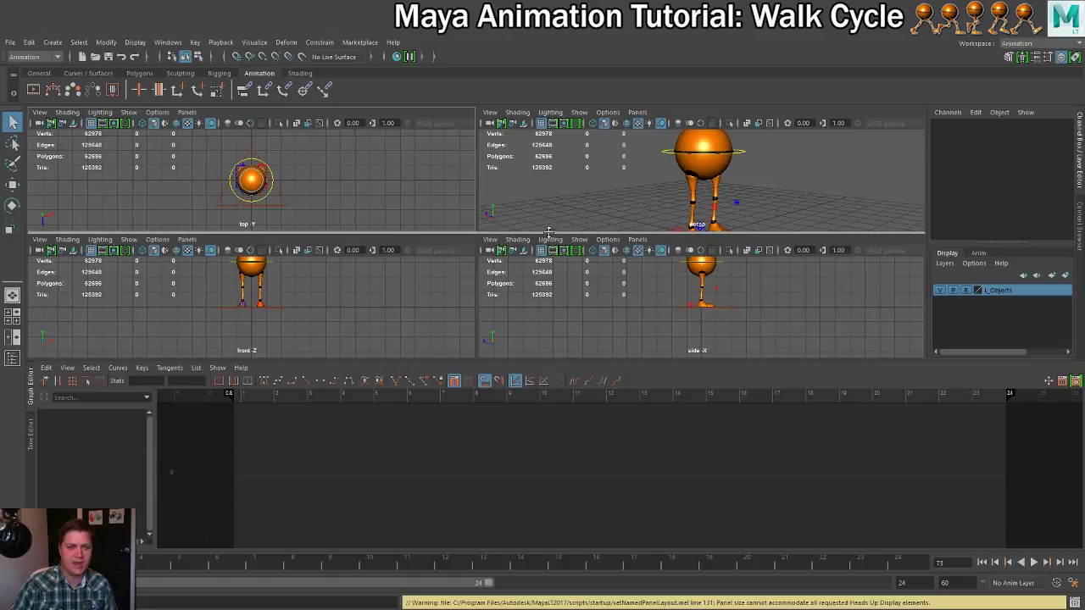
{"action": "left_click_drag", "start_coordinate": [548, 232], "coordinate": [547, 371]}
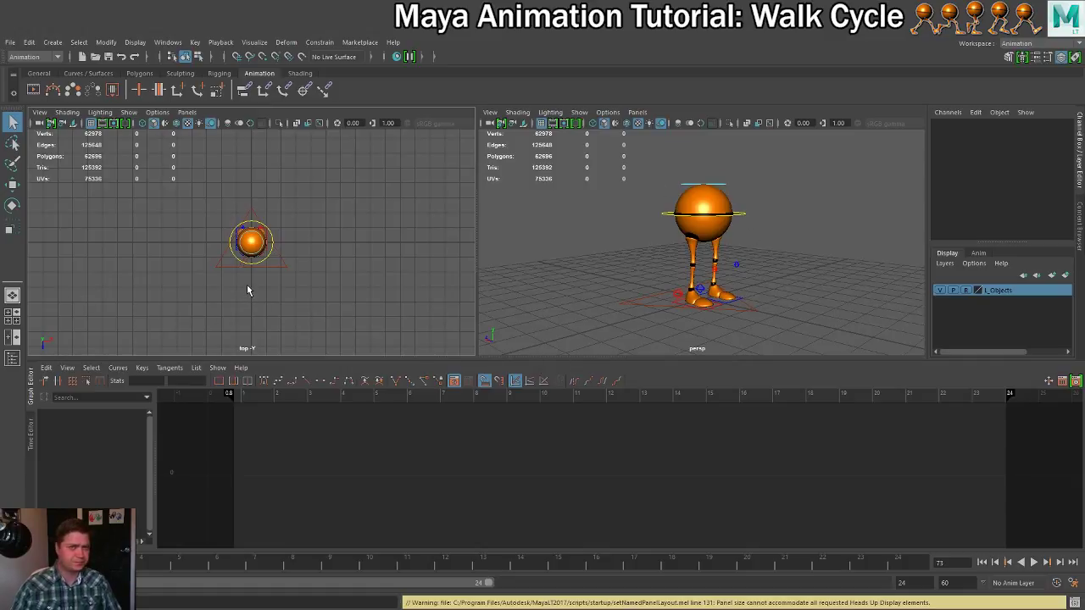
Change the top view to the orthographic side view and frame the whole walker rig in it
{"action": "left_click", "coordinate": [186, 112]}
{"action": "mouse_move", "coordinate": [208, 134]}
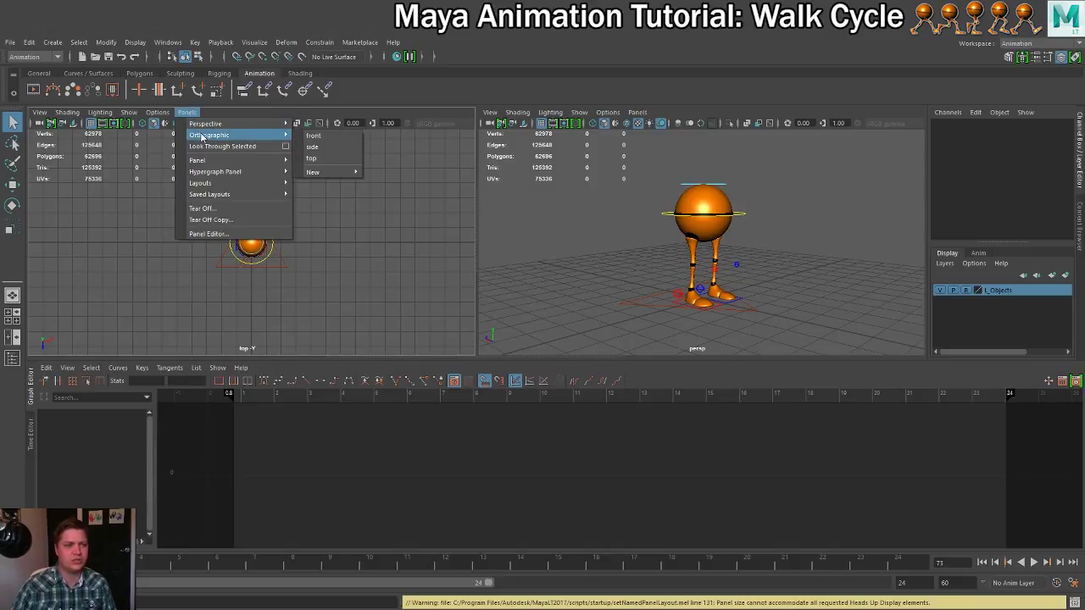
{"action": "left_click", "coordinate": [330, 146]}
{"action": "scroll", "coordinate": [280, 237], "scroll_direction": "up", "scroll_amount": 4}
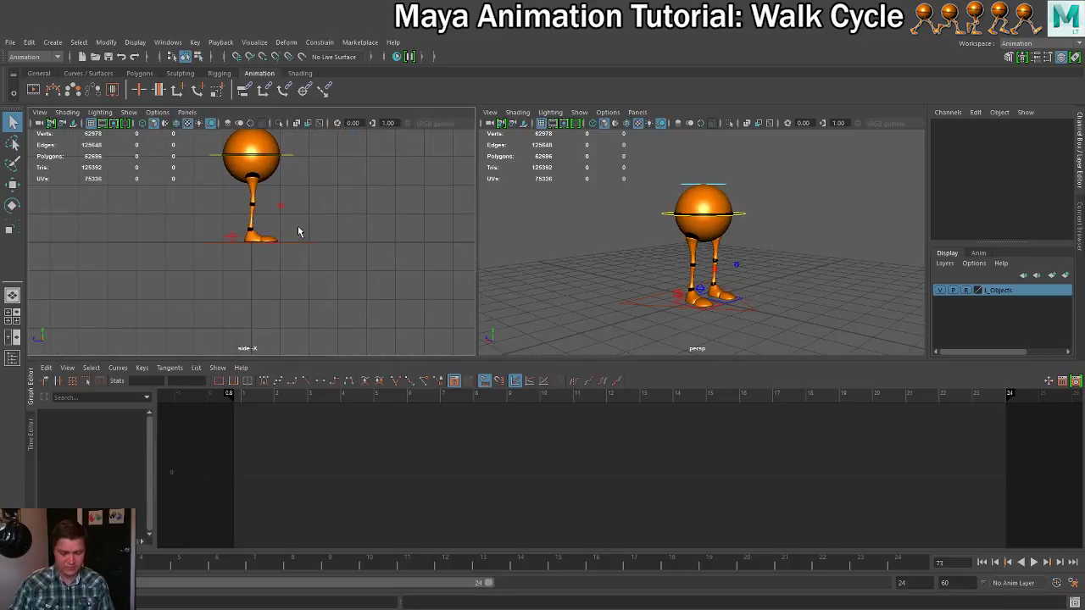
{"action": "middle_click_drag", "start_coordinate": [300, 232], "coordinate": [286, 274], "text": "alt"}
{"action": "scroll", "coordinate": [317, 278], "scroll_direction": "up", "scroll_amount": 2}
{"action": "scroll", "coordinate": [426, 283], "scroll_direction": "up", "scroll_amount": 2}
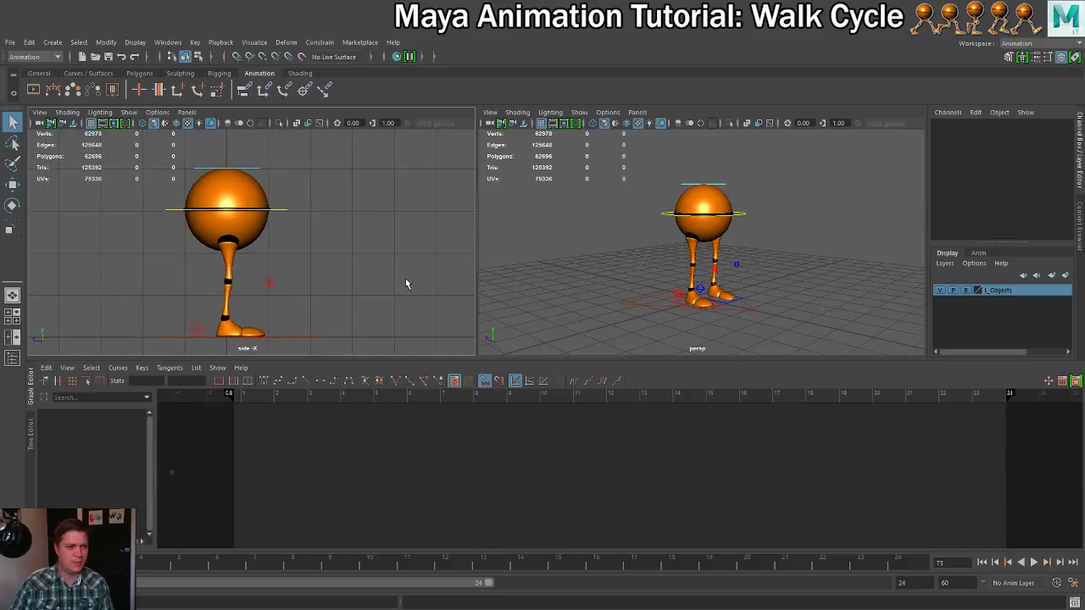
{"action": "middle_click_drag", "start_coordinate": [407, 283], "coordinate": [412, 264], "text": "alt"}
{"action": "scroll", "coordinate": [407, 270], "scroll_direction": "up", "scroll_amount": 1}
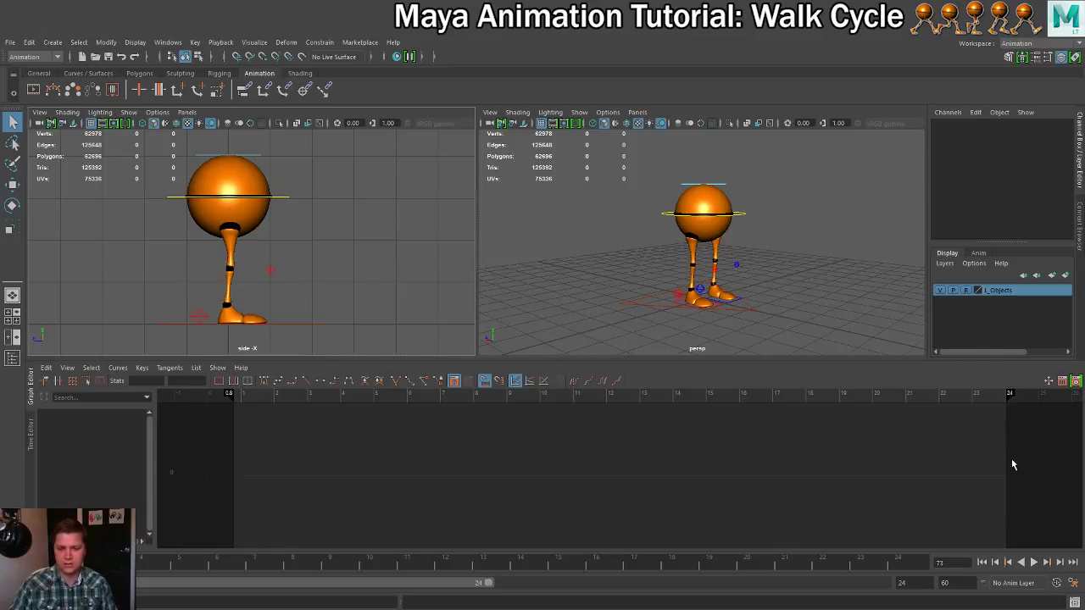
In the Time Slider preferences, set the playback and animation start to 1 and keep playback speed at Real-time [24 fps]
{"action": "left_click", "coordinate": [1073, 584]}
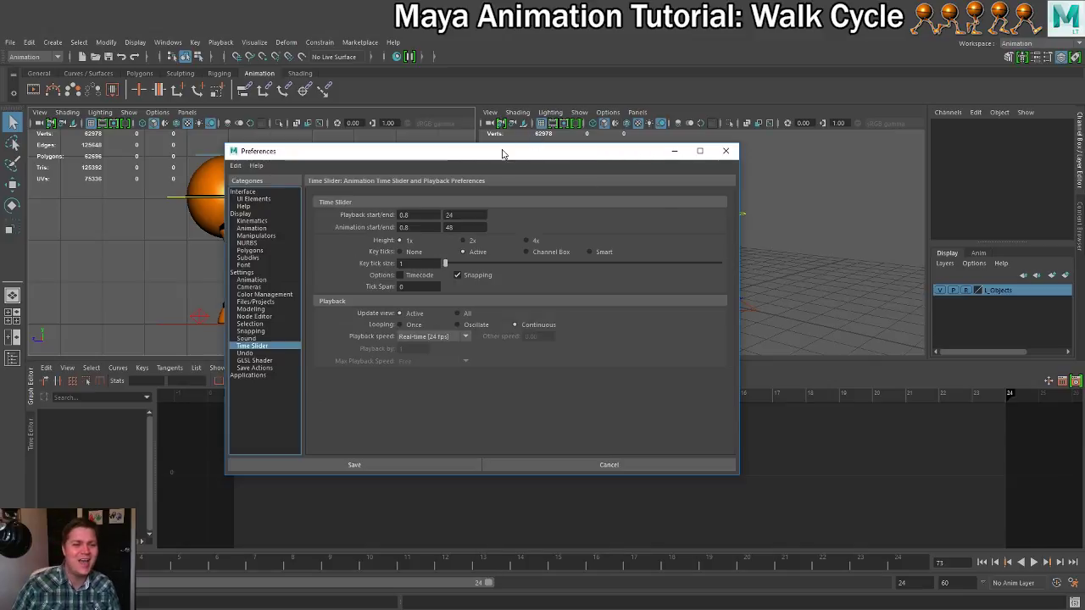
{"action": "left_click_drag", "start_coordinate": [501, 152], "coordinate": [526, 130]}
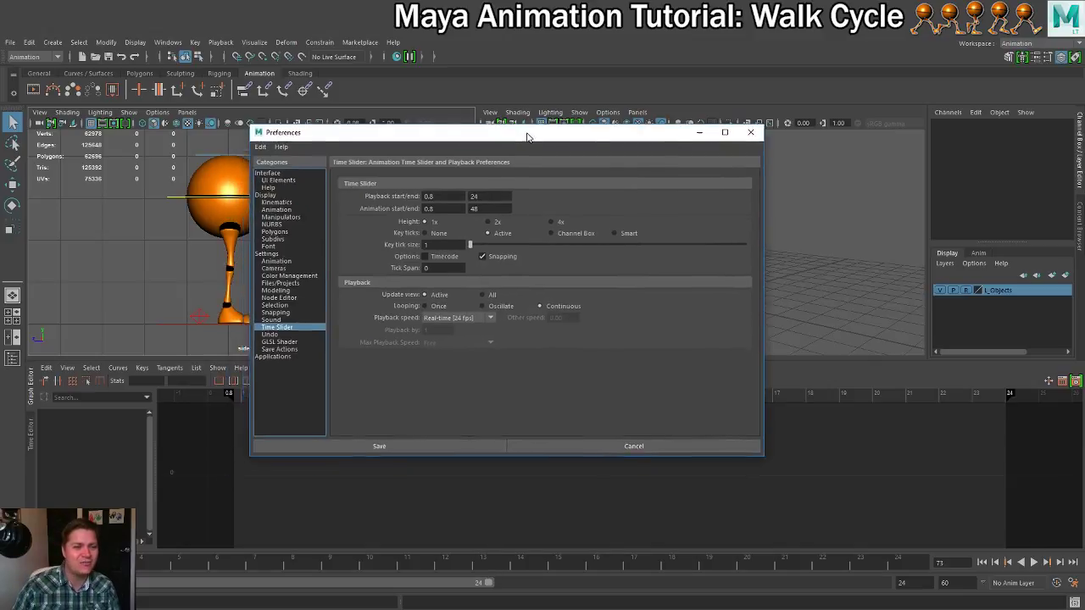
{"action": "double_click", "coordinate": [428, 192]}
{"action": "type", "text": "1"}
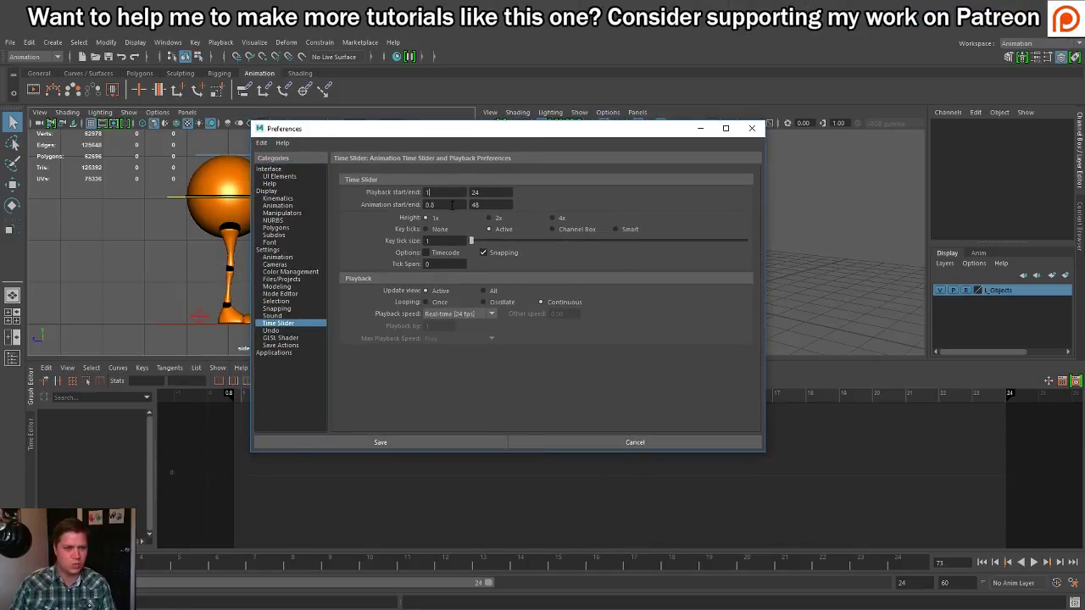
{"action": "double_click", "coordinate": [428, 204]}
{"action": "type", "text": "1"}
{"action": "key", "text": "Return"}
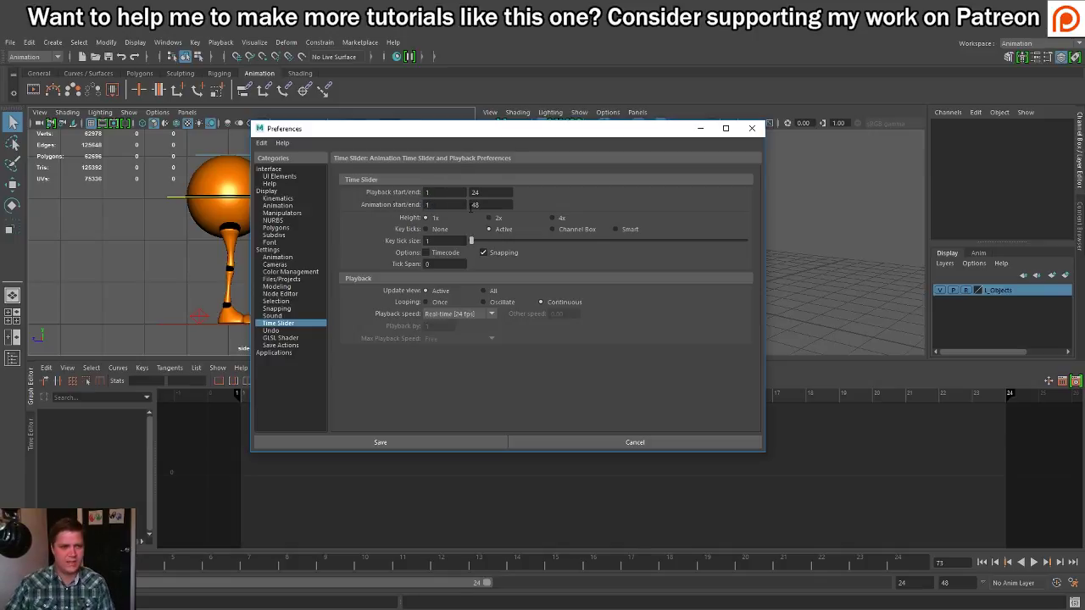
{"action": "left_click", "coordinate": [484, 319]}
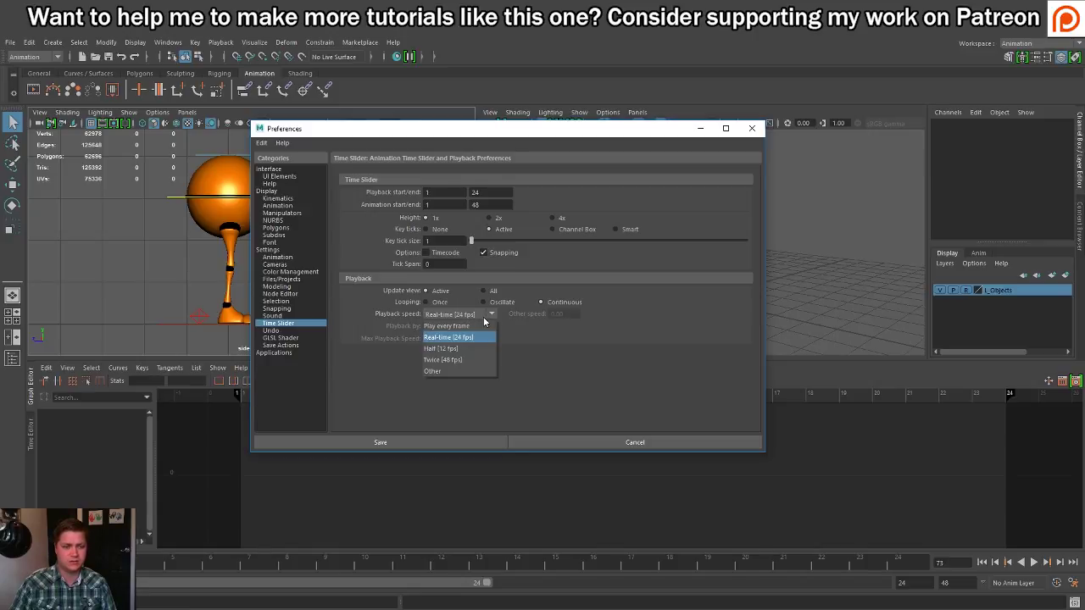
{"action": "left_click", "coordinate": [492, 314]}
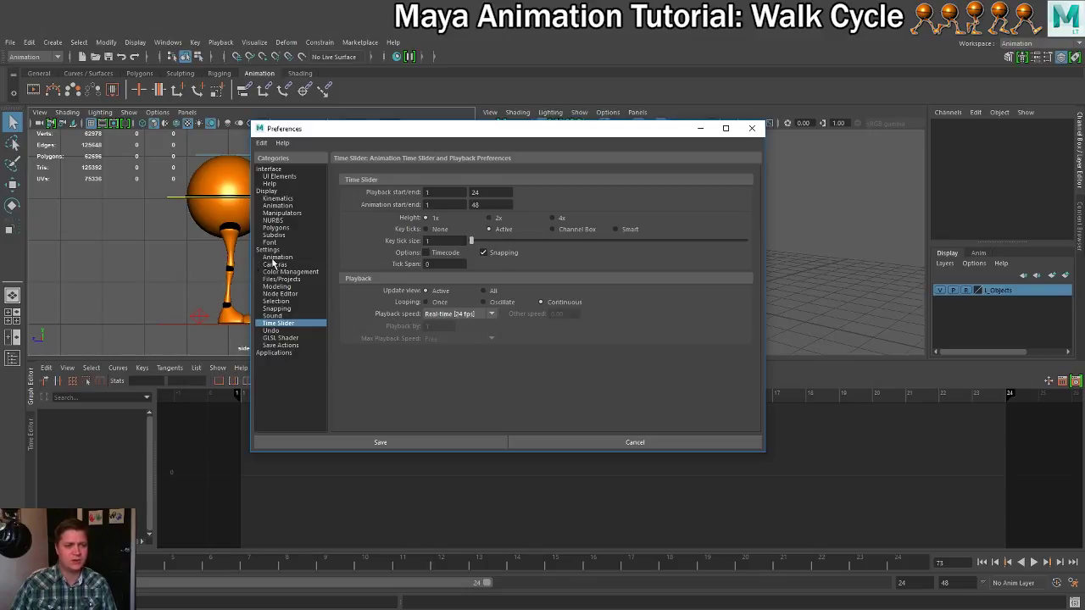
In the Animation preferences, set the default in and out tangents to Spline and save the preferences
{"action": "left_click", "coordinate": [278, 258]}
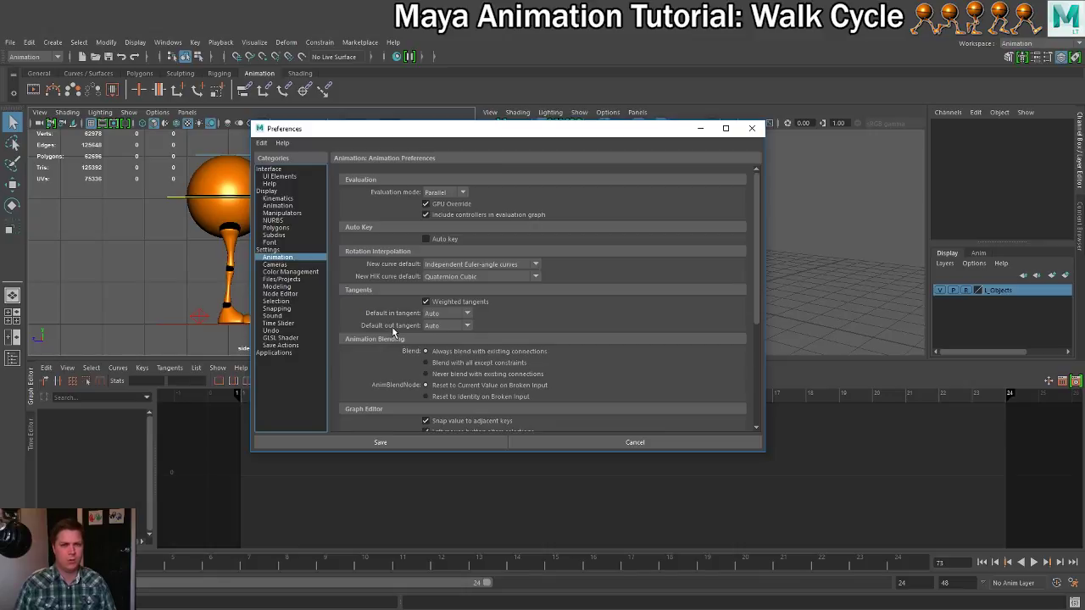
{"action": "left_click", "coordinate": [446, 313]}
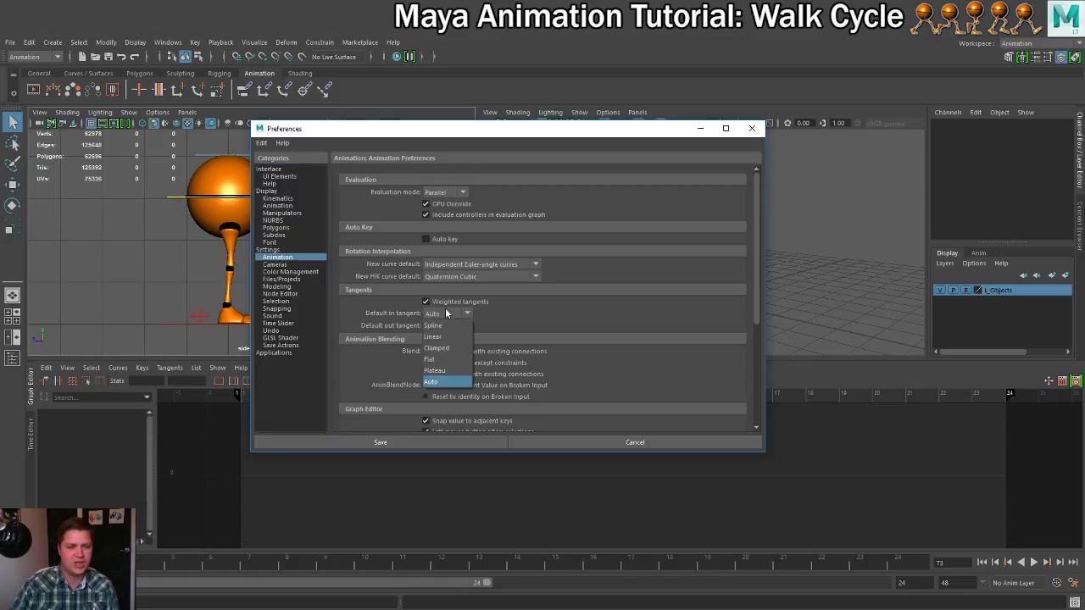
{"action": "left_click", "coordinate": [441, 325]}
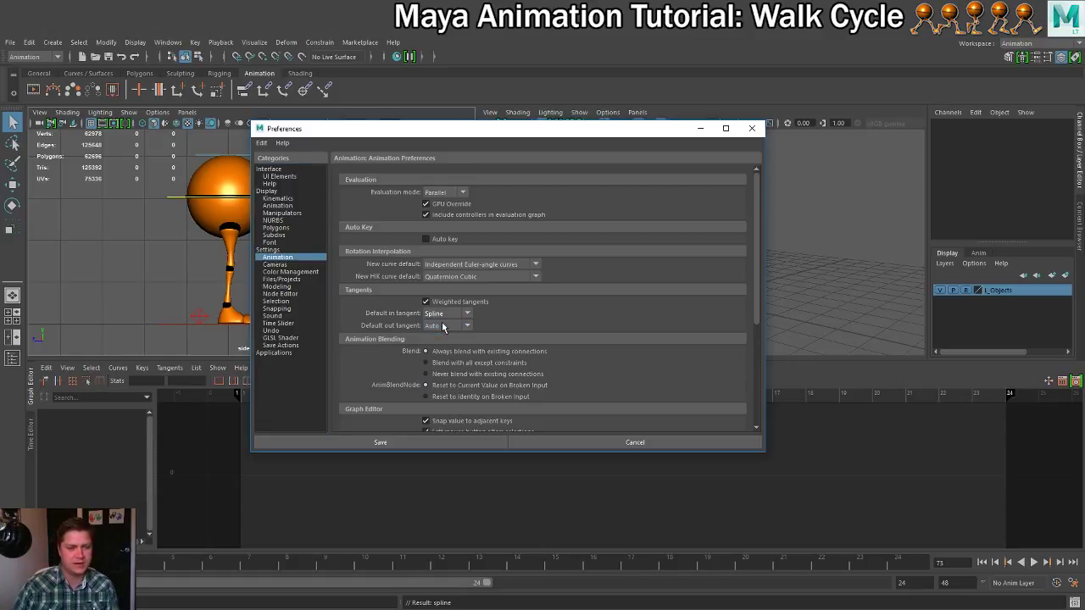
{"action": "left_click", "coordinate": [444, 326]}
{"action": "left_click", "coordinate": [444, 338]}
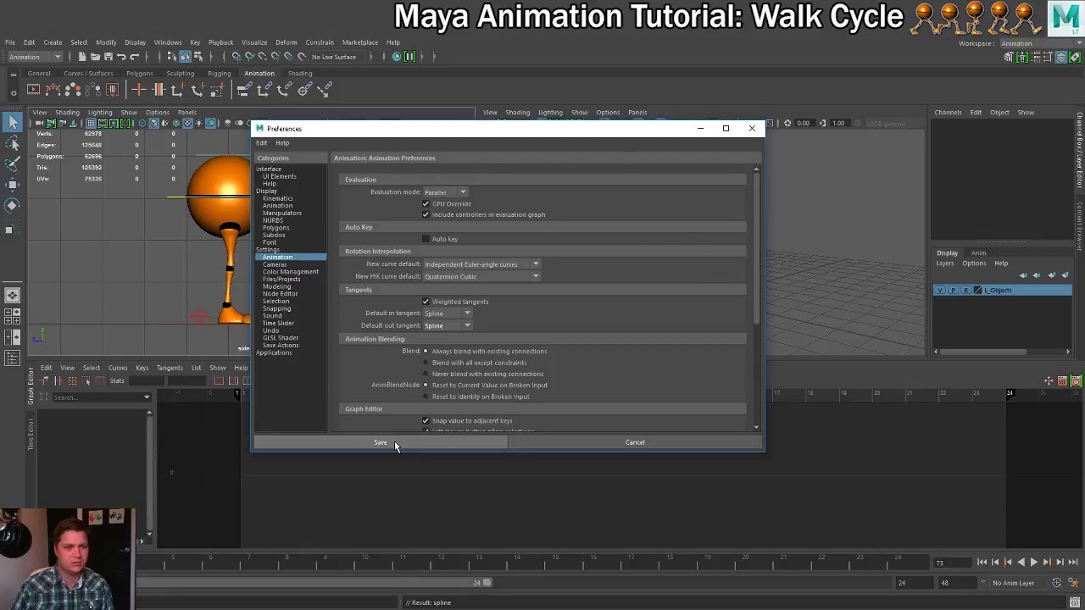
{"action": "left_click", "coordinate": [381, 442]}
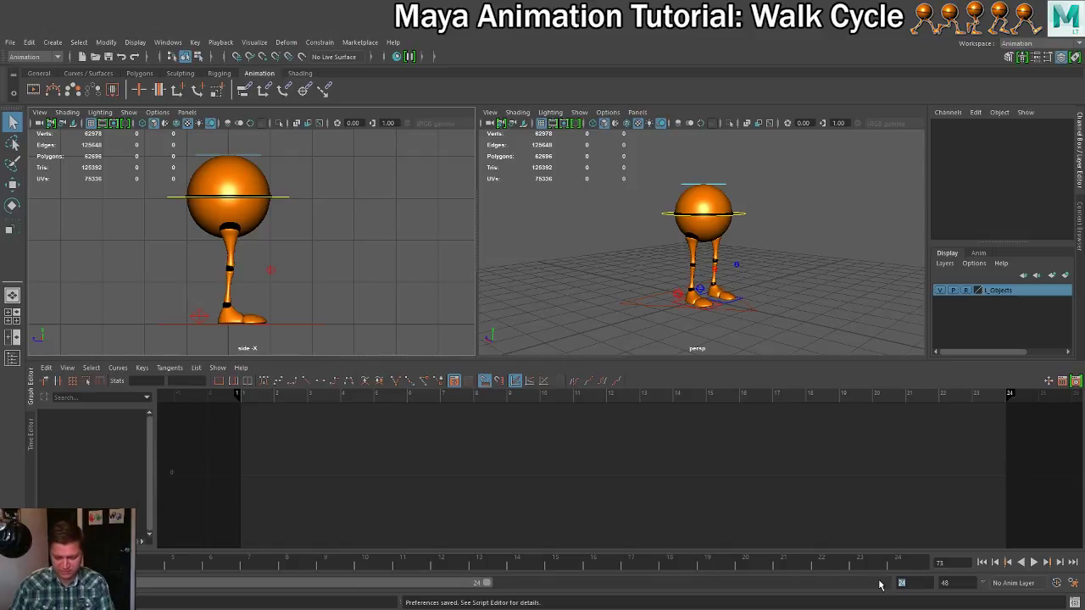
Set the end of the playback range to frame 25
{"action": "type", "text": "2"}
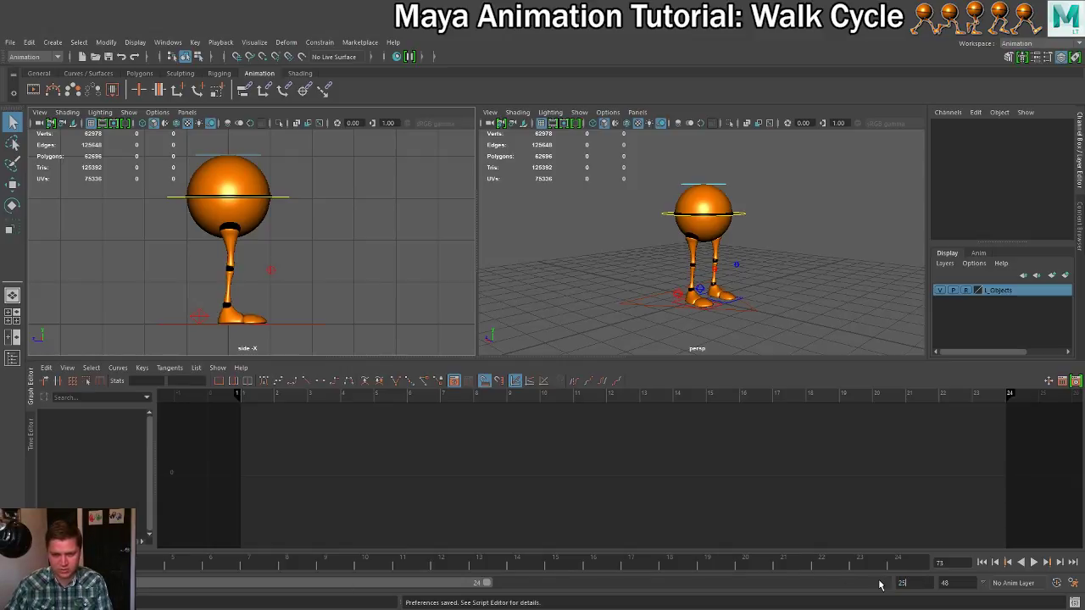
{"action": "type", "text": "5"}
{"action": "key", "text": "Return"}
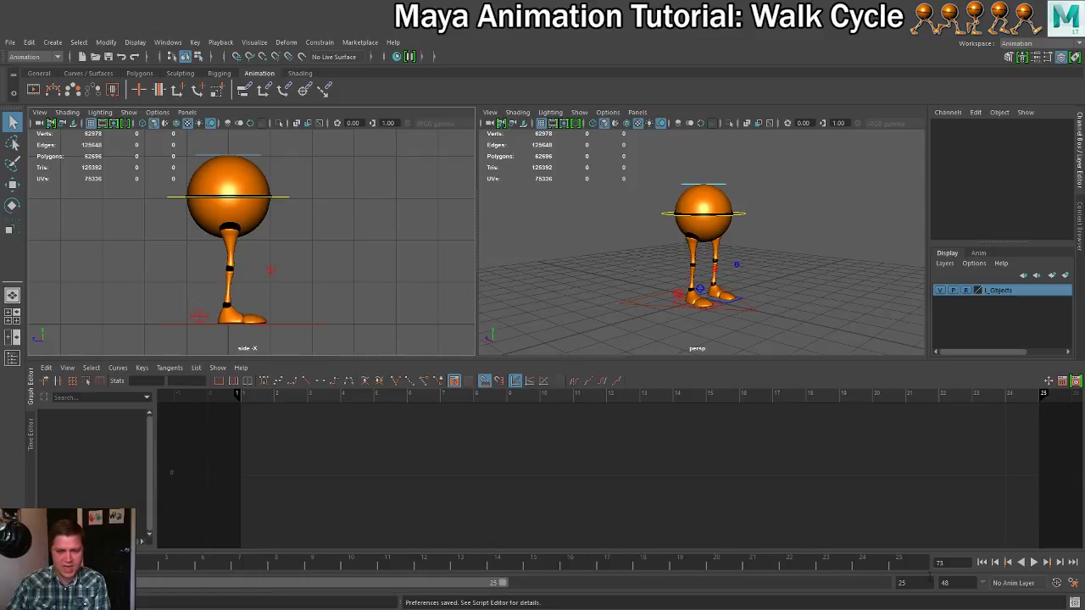
Move the current time to frame 1 and on to frame 25, and turn on automatic keyframing
{"action": "left_click", "coordinate": [982, 562]}
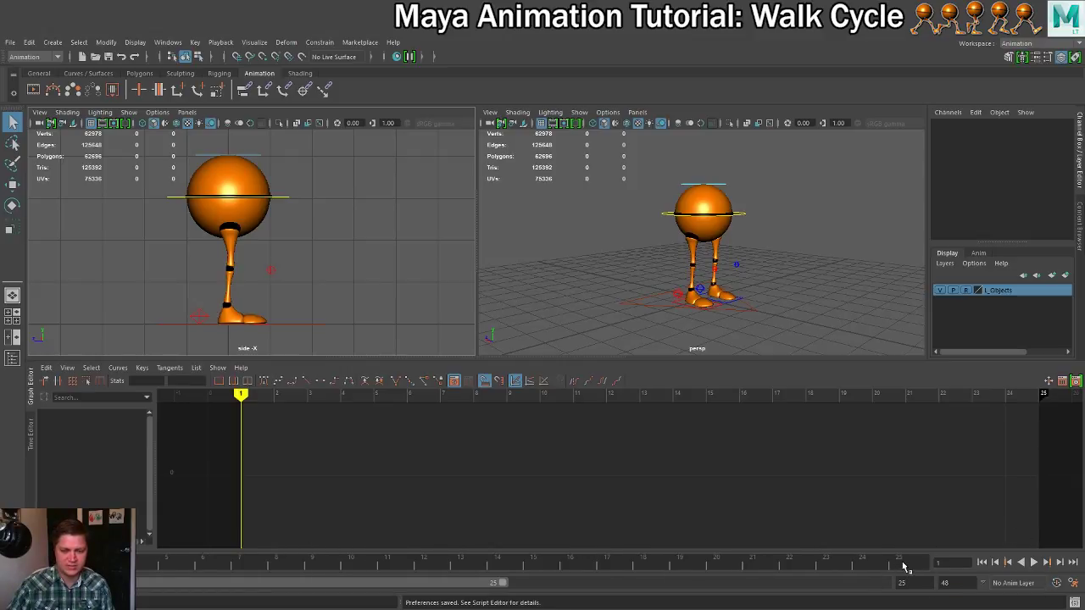
{"action": "left_click", "coordinate": [901, 565]}
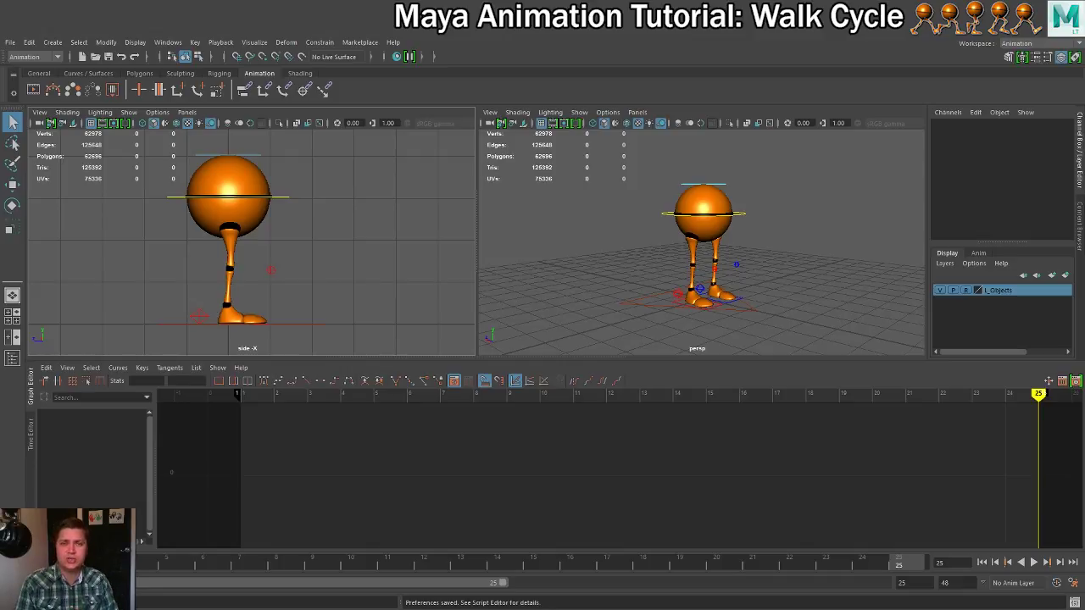
{"action": "left_click", "coordinate": [1057, 584]}
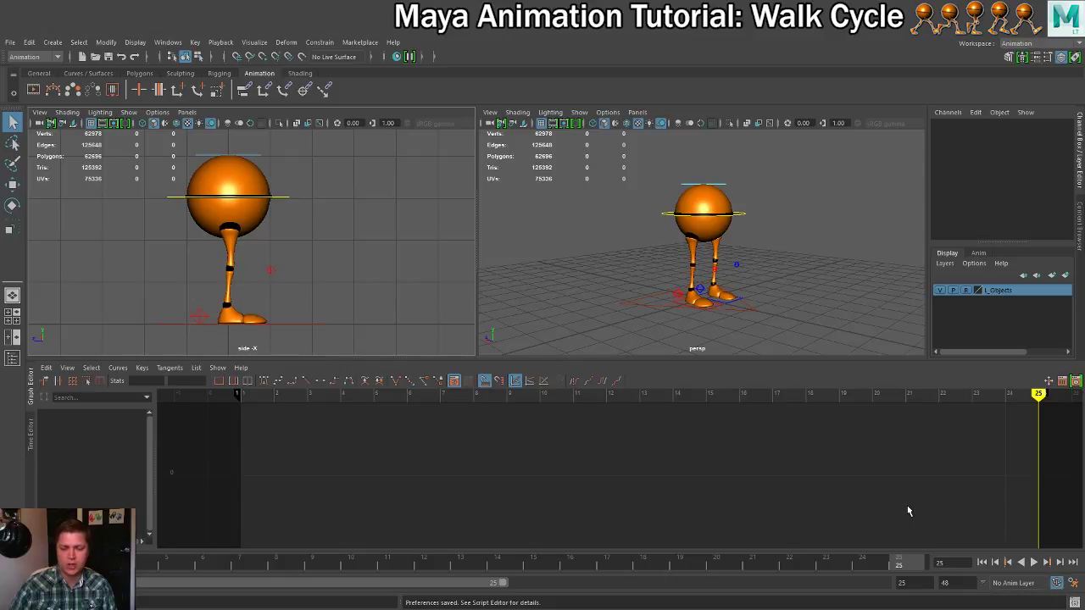